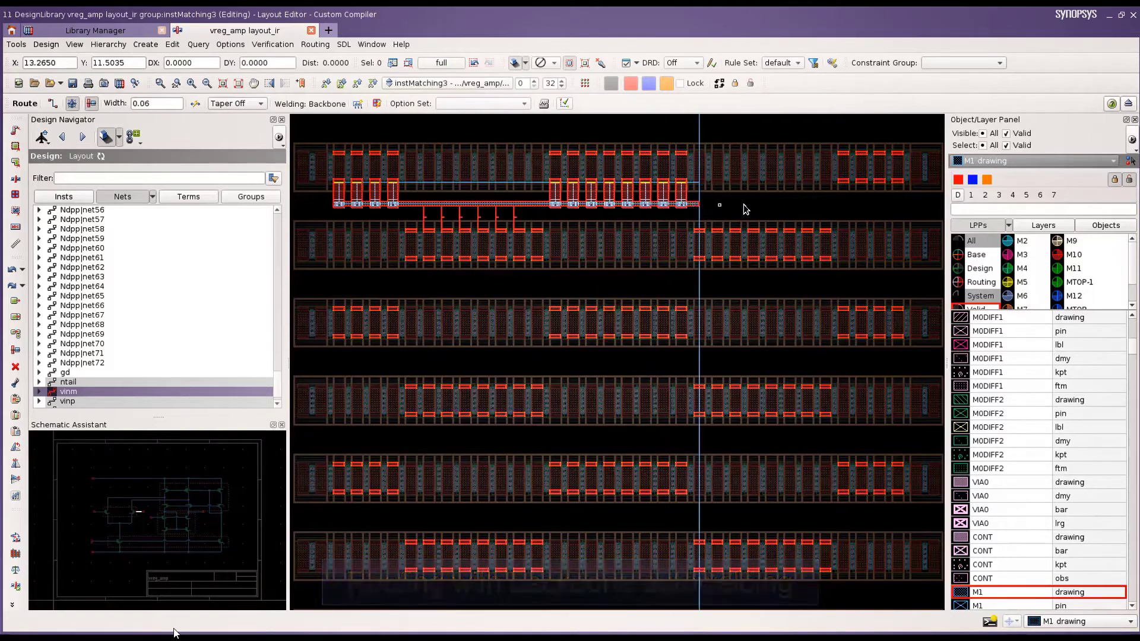
Step: Finish the interactive route joining the matched transistor rows of the vreg_amp layout
click(901, 206)
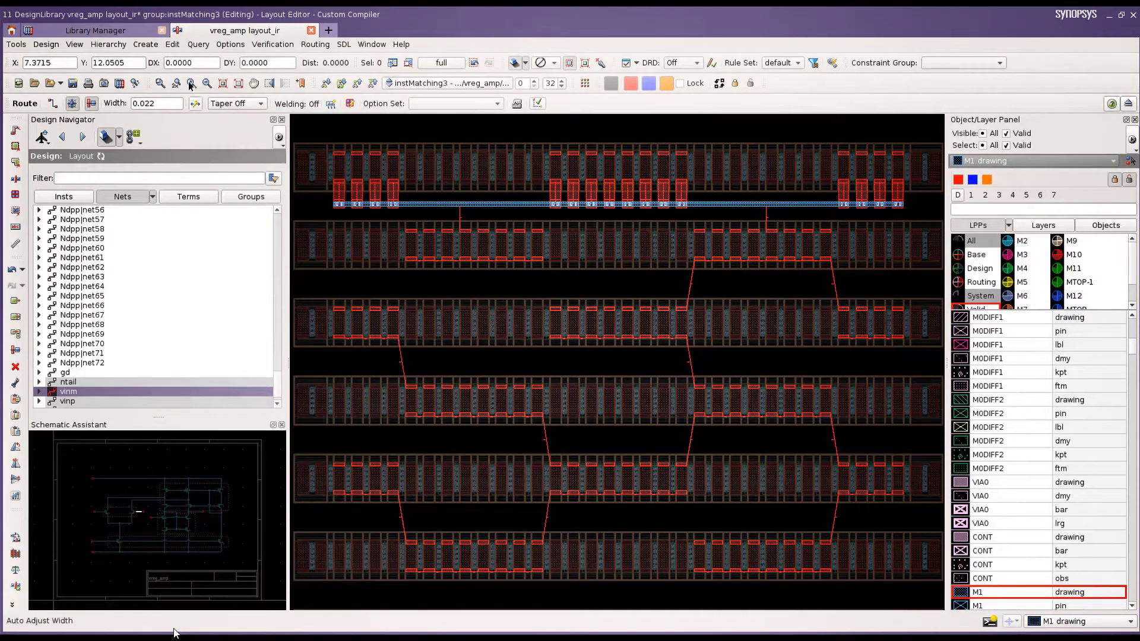
click(173, 43)
Step: Undo that route and draw cloned fishbone M1 trunks from the poly gates across the matched rows
click(185, 64)
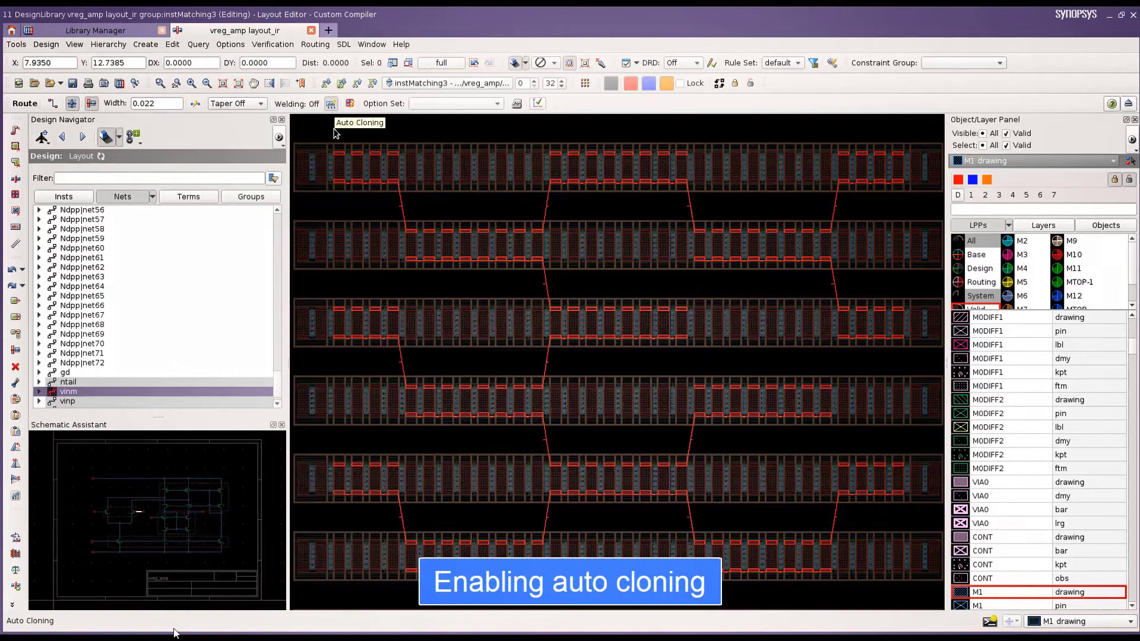
click(341, 182)
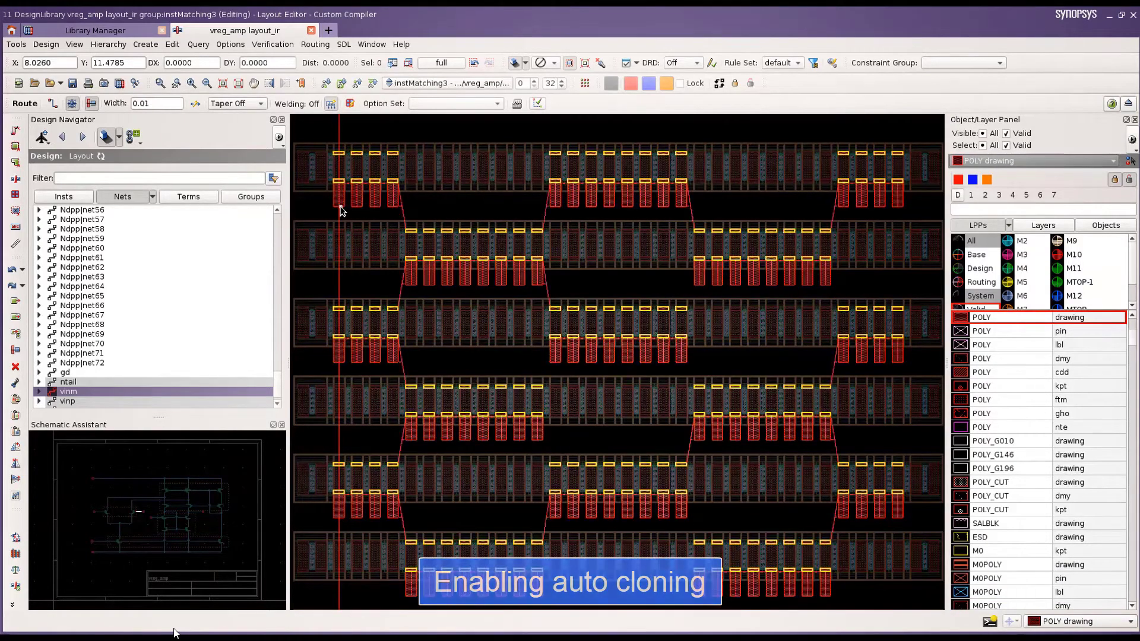
key(ctrl+Up)
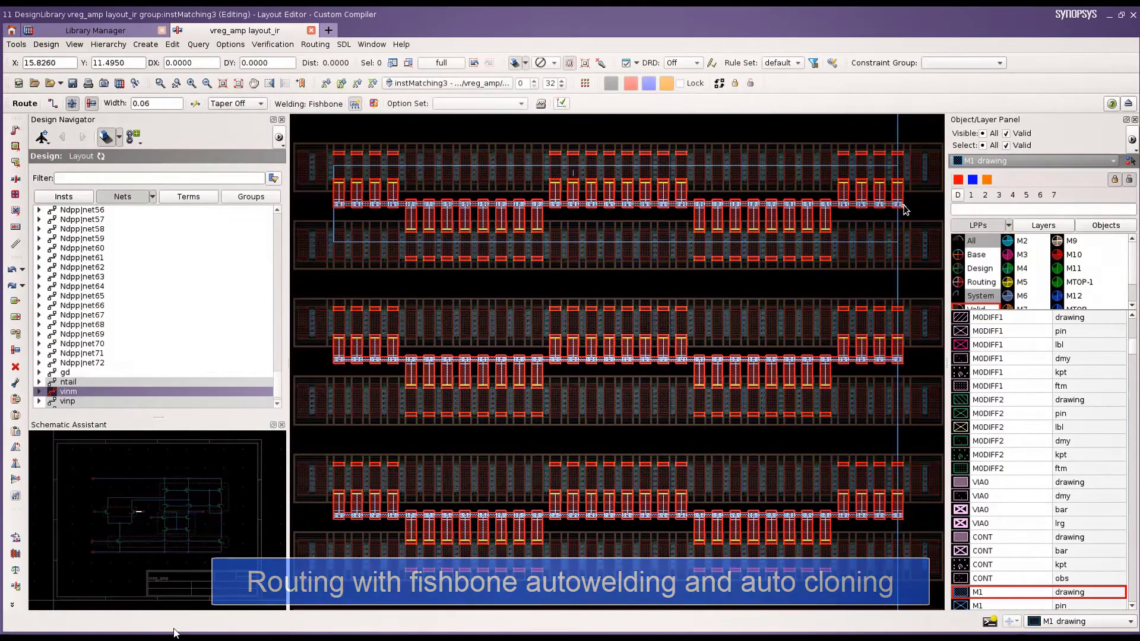
double_click(904, 209)
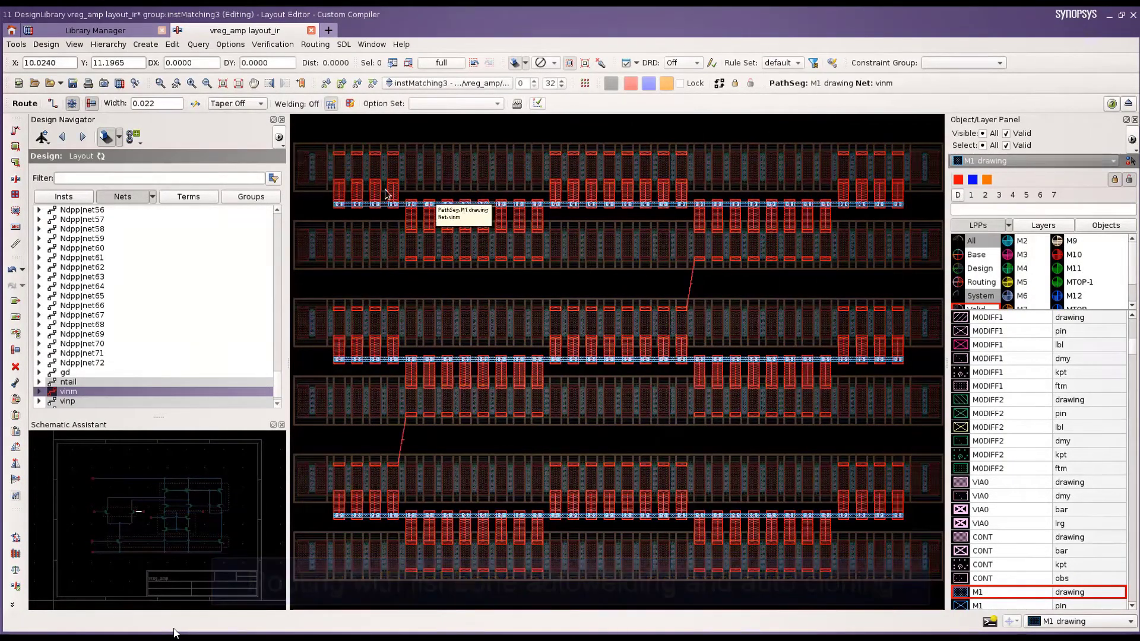
Step: With Auto Via Drop on, route a vertical M2 wire on net vinm spanning all three rows
click(350, 104)
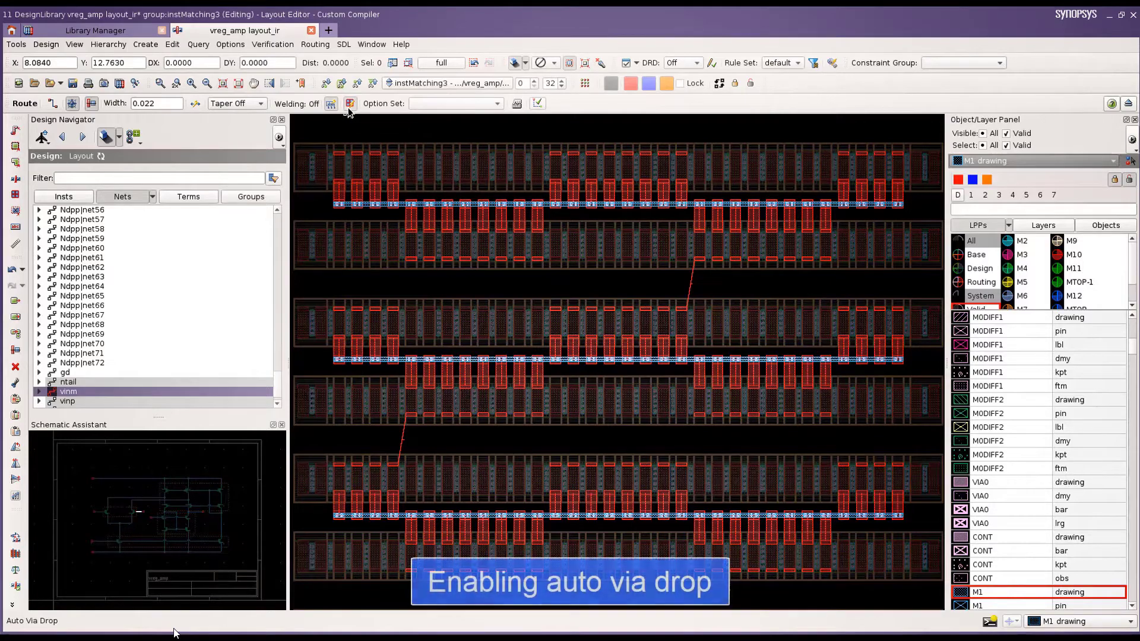
click(617, 228)
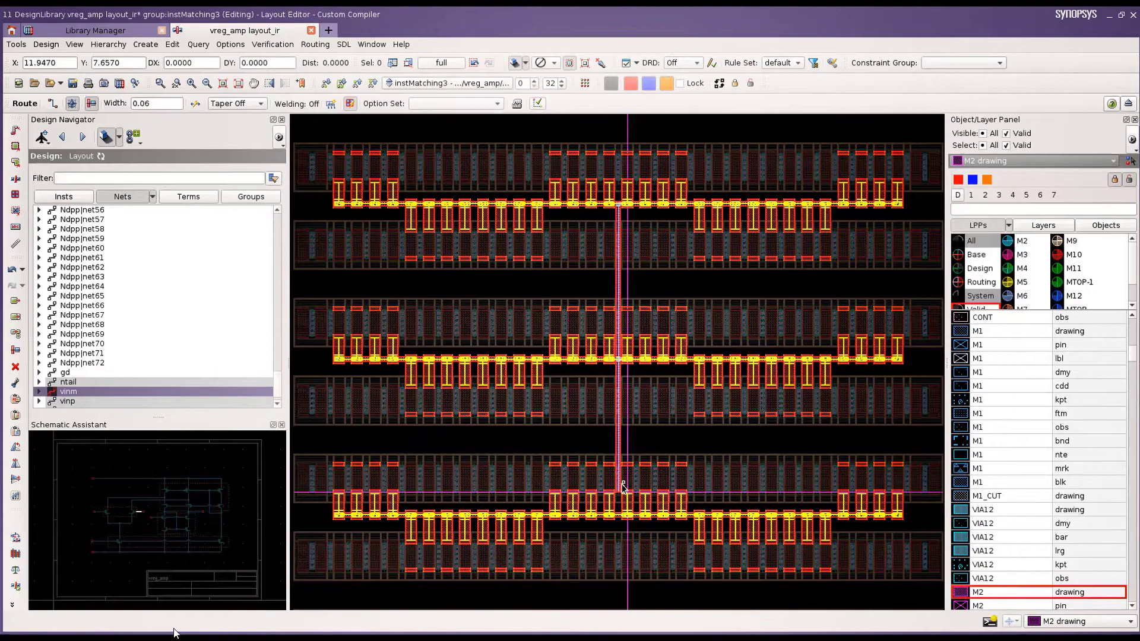
scroll(628, 536, up, 4)
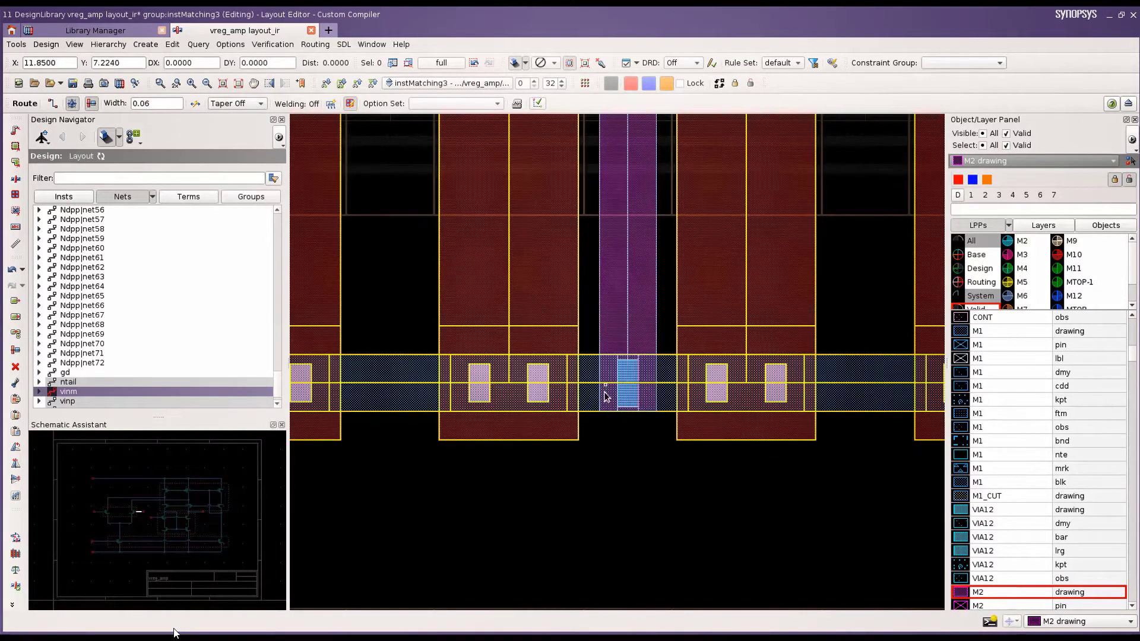
click(606, 399)
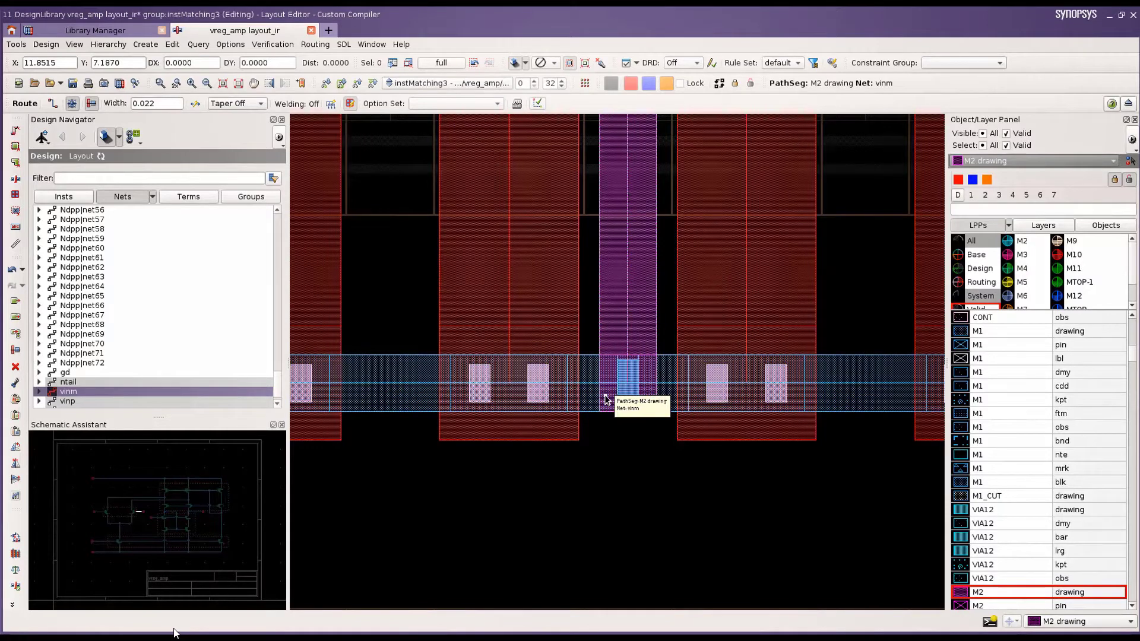
key(f)
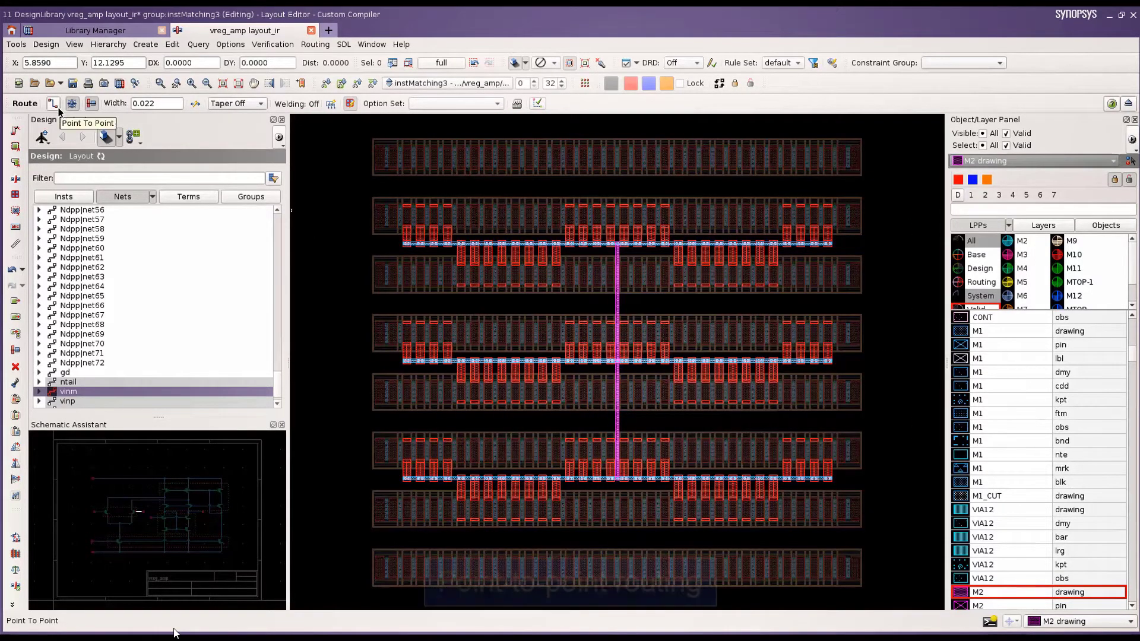
Step: Draw point-to-point vinm wires from the top-left and top-right shapes down to the bottom row
click(407, 246)
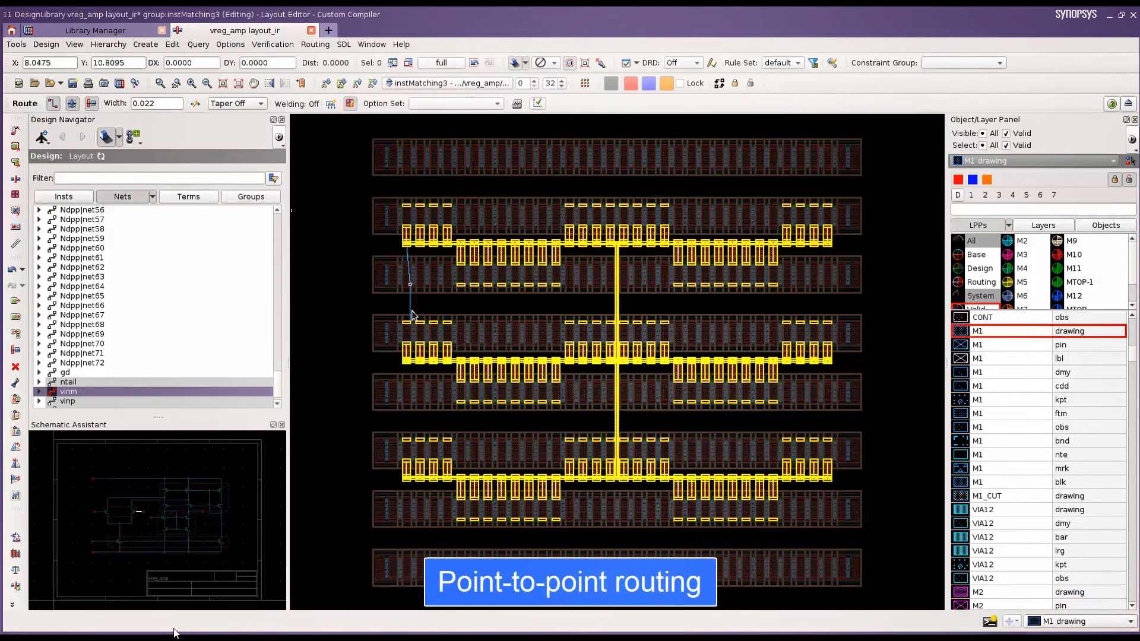
click(405, 479)
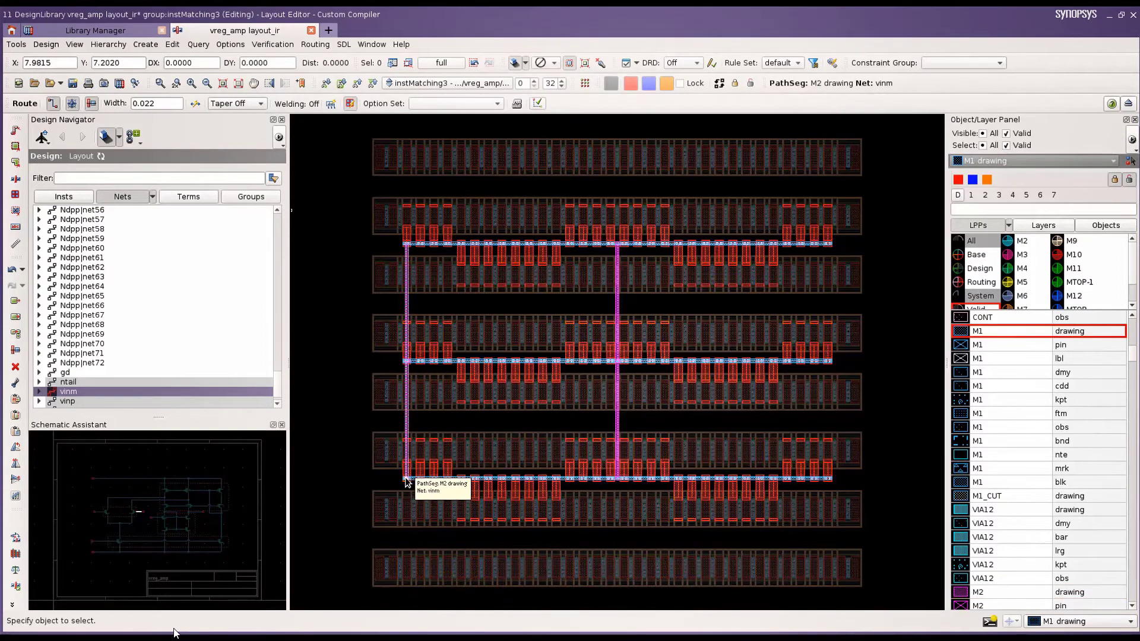
click(827, 243)
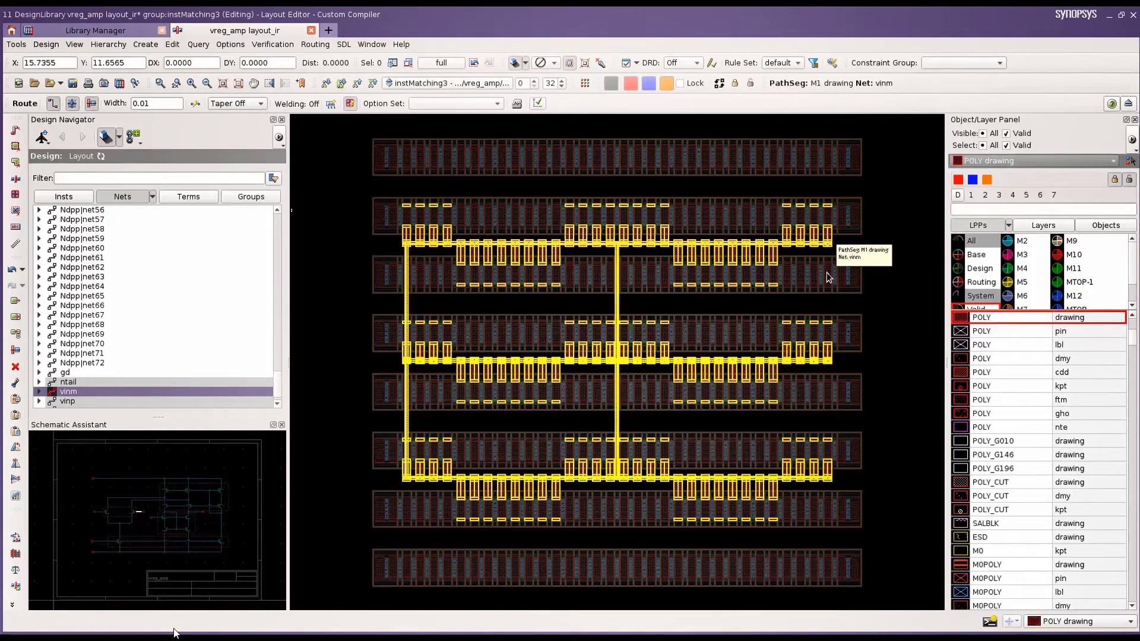
click(829, 473)
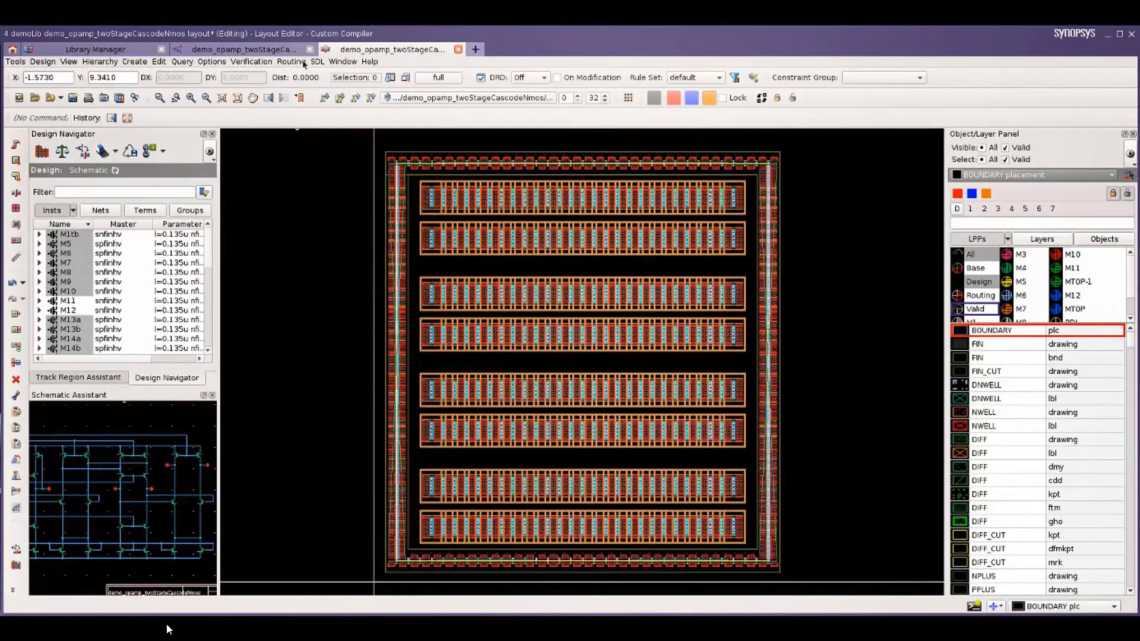
Step: Open the Pattern Route Assistant and pick net inn from the layout's Nets list
click(302, 61)
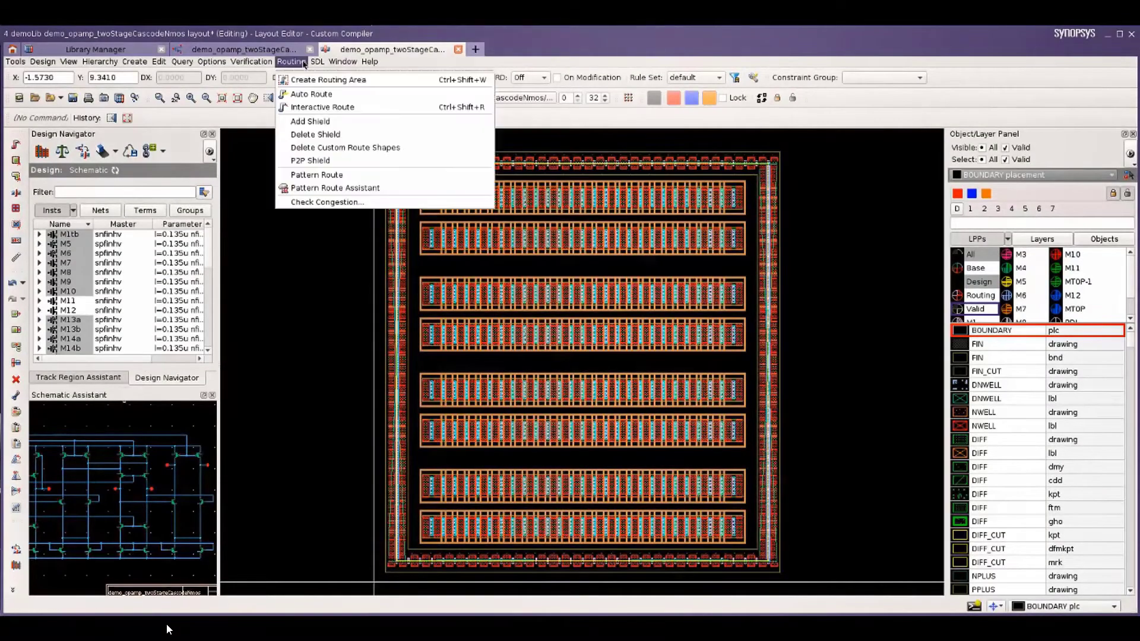
click(385, 189)
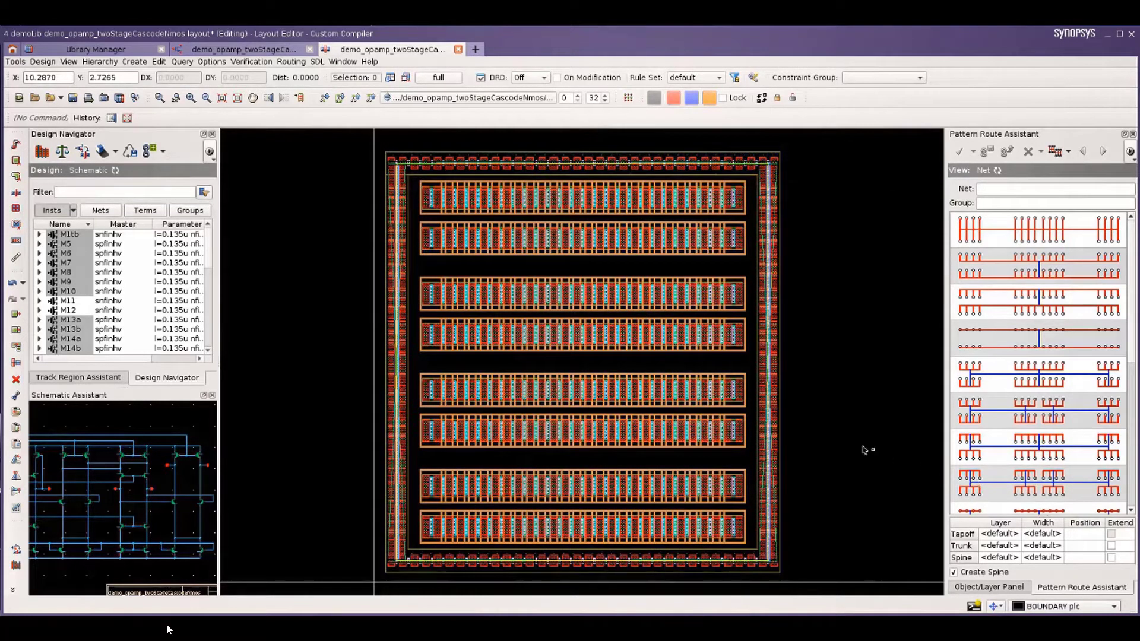
click(406, 190)
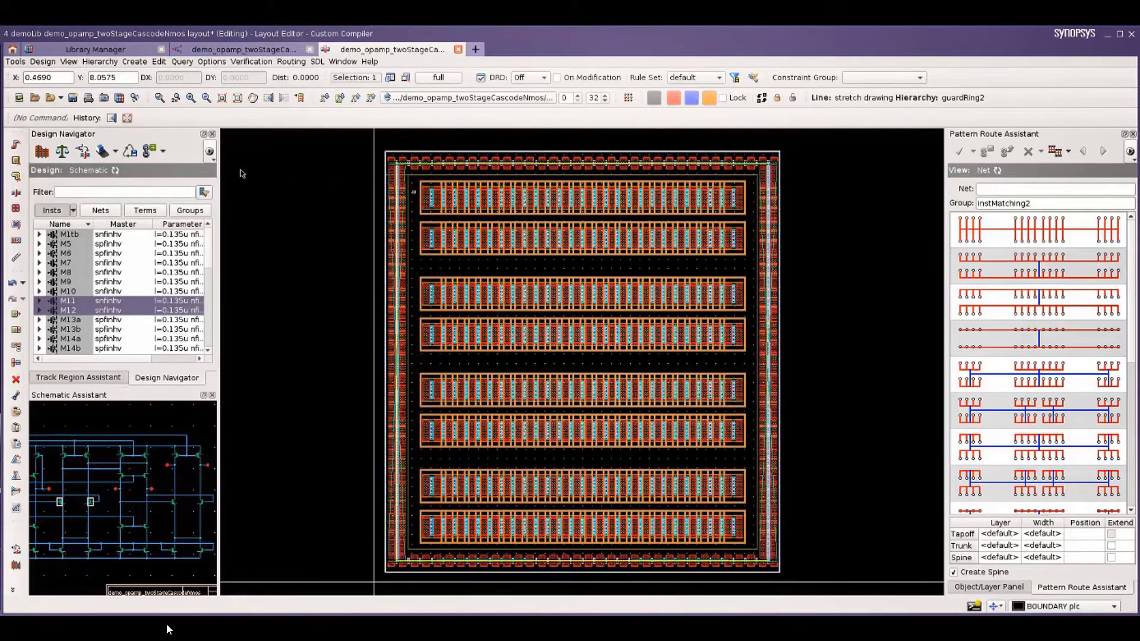
click(97, 170)
click(97, 210)
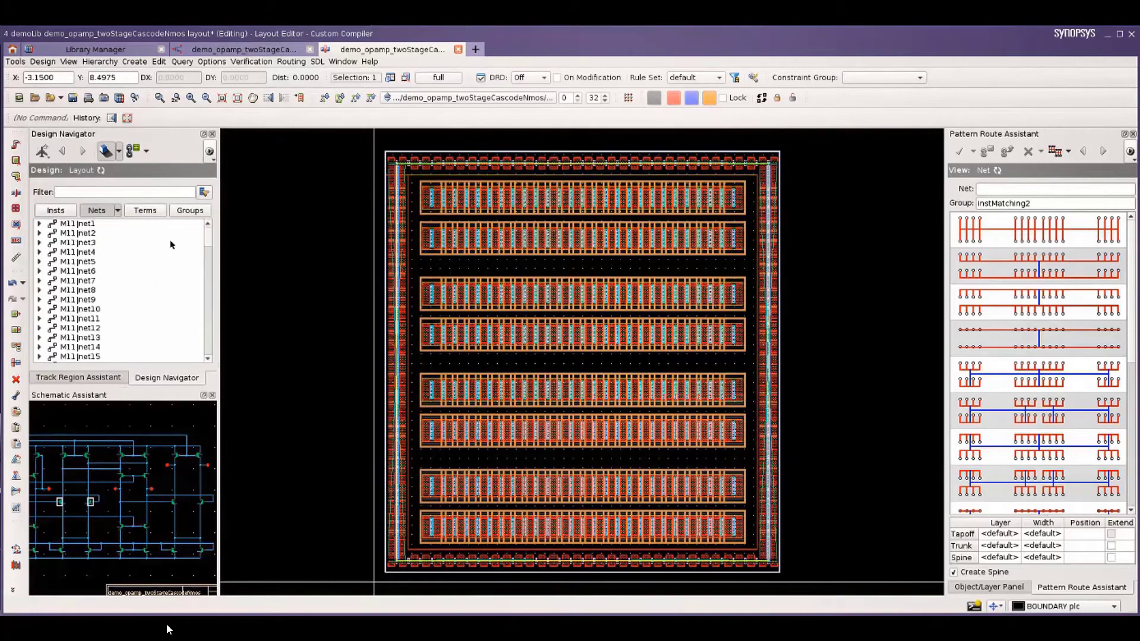
scroll(209, 313, down, 2)
scroll(209, 314, down, 11)
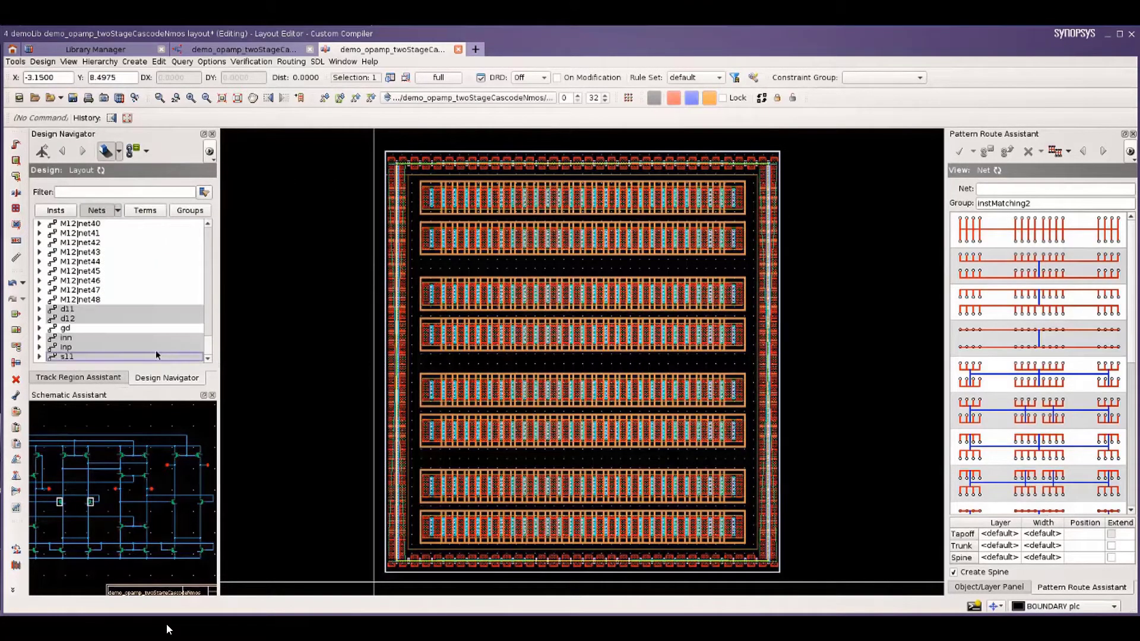
click(131, 338)
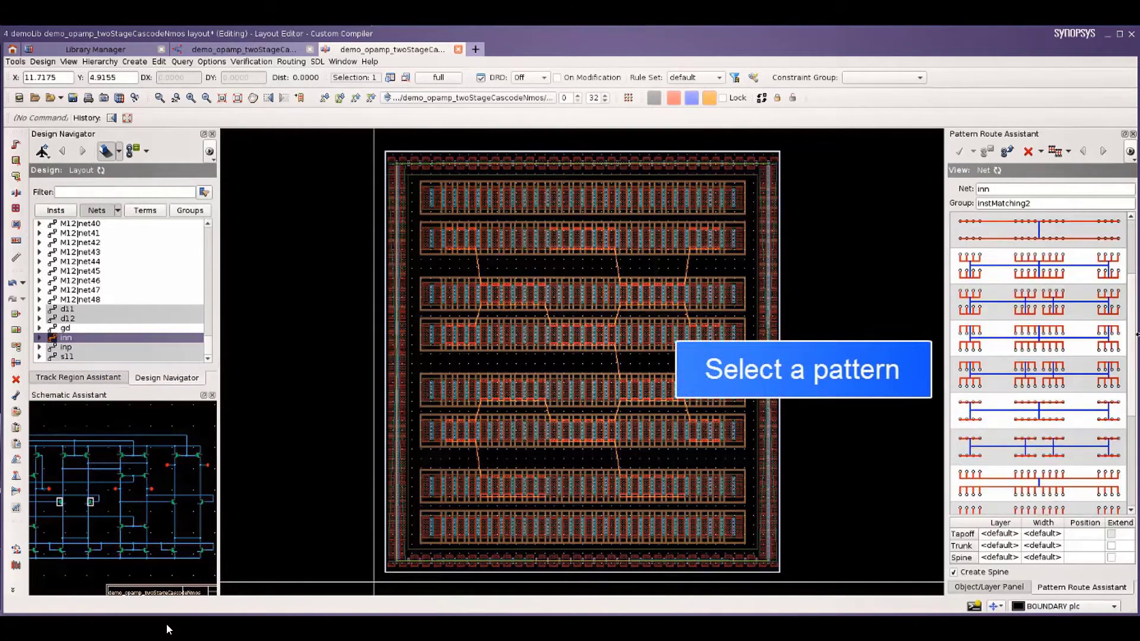
Step: Route net inn with the seventh pattern, then inp with the same pattern plus Spine Extend
click(1063, 456)
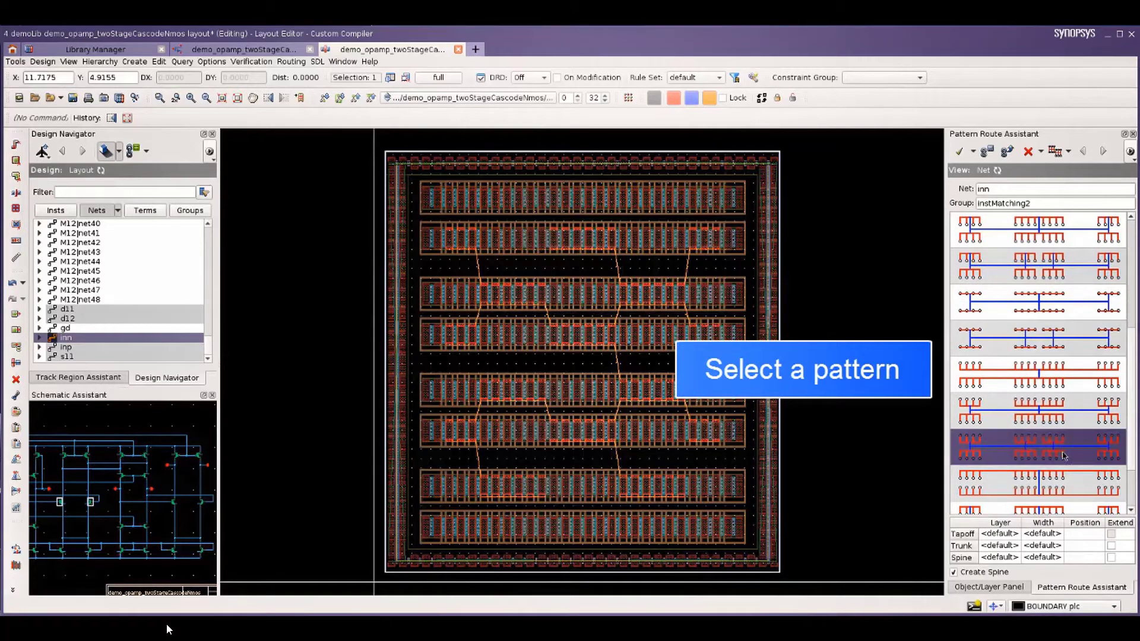
click(959, 151)
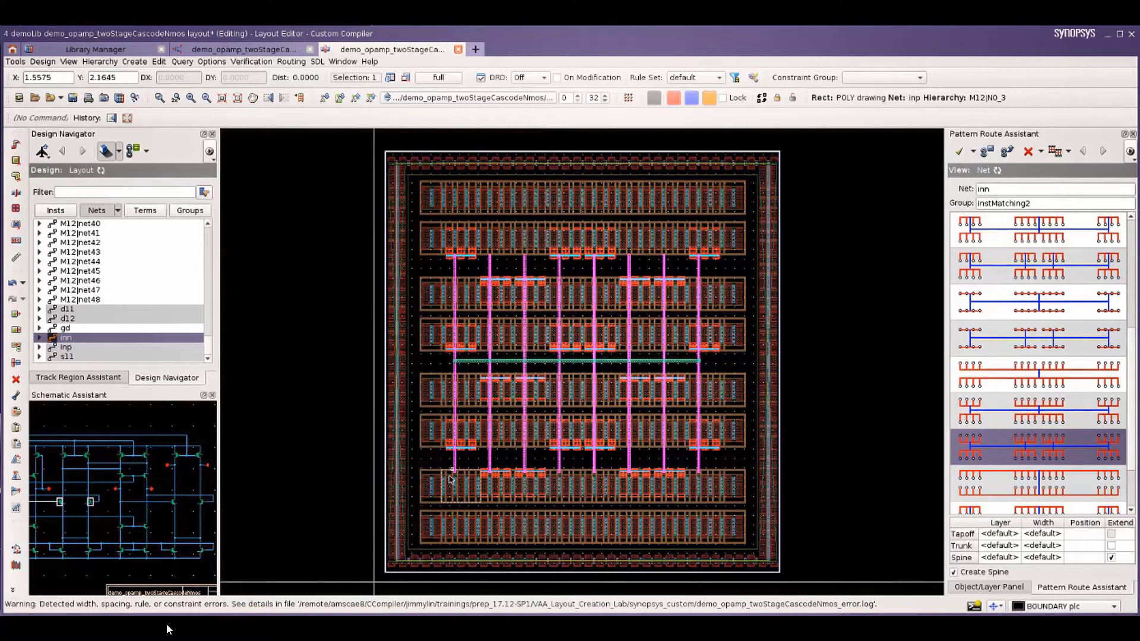
click(159, 347)
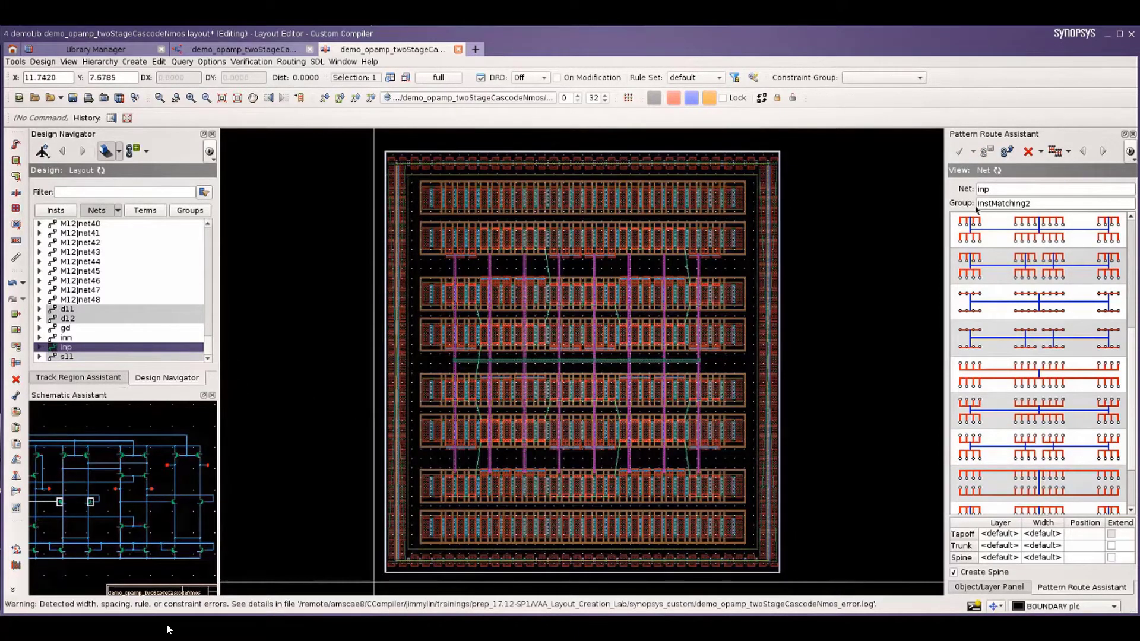
click(1033, 444)
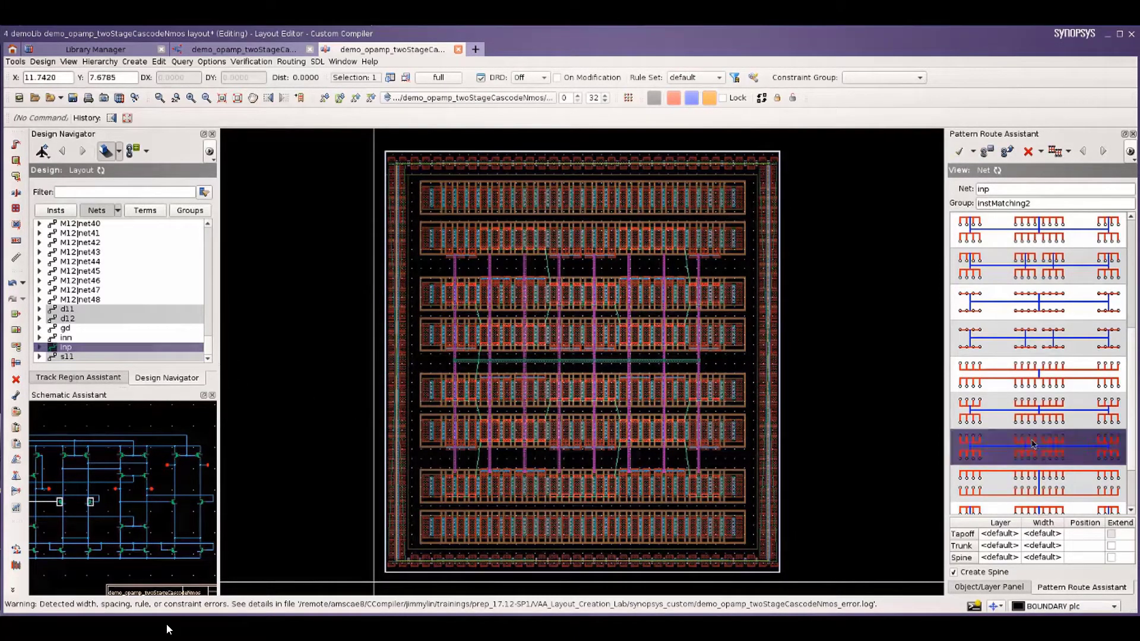
click(1111, 558)
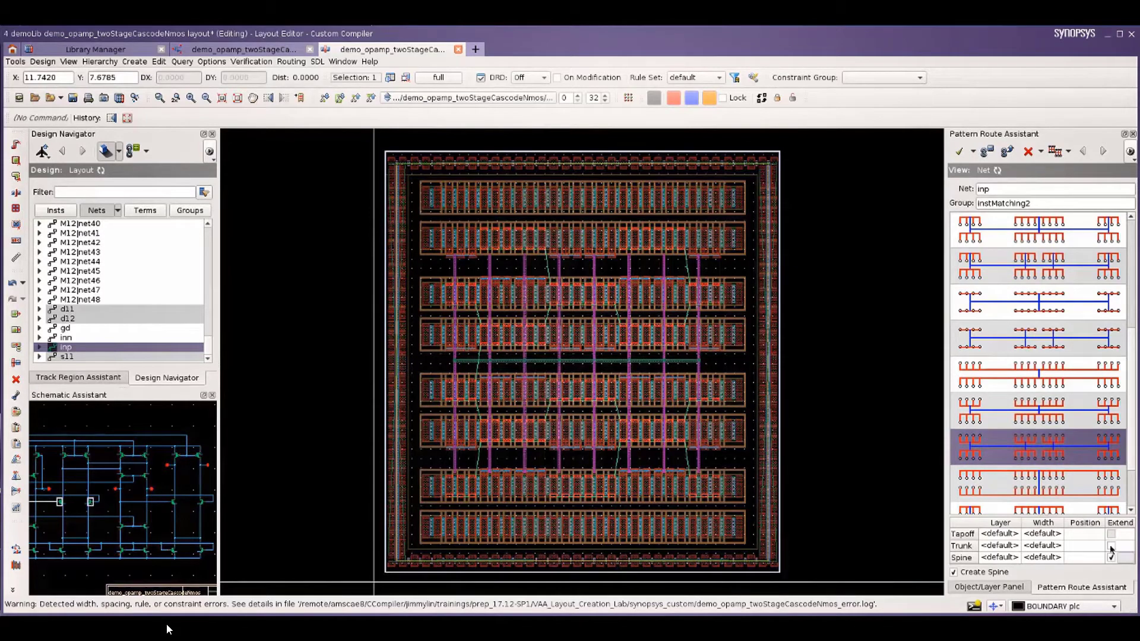
click(961, 152)
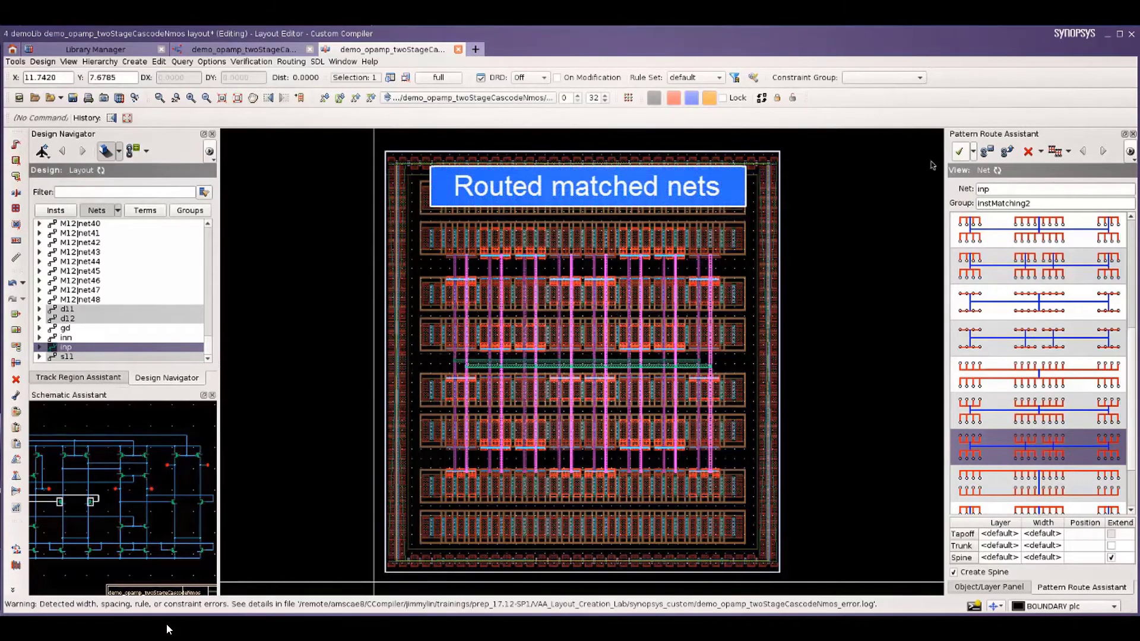
Step: Highlight net inp's routes, clear the selection, and select net s11
click(81, 346)
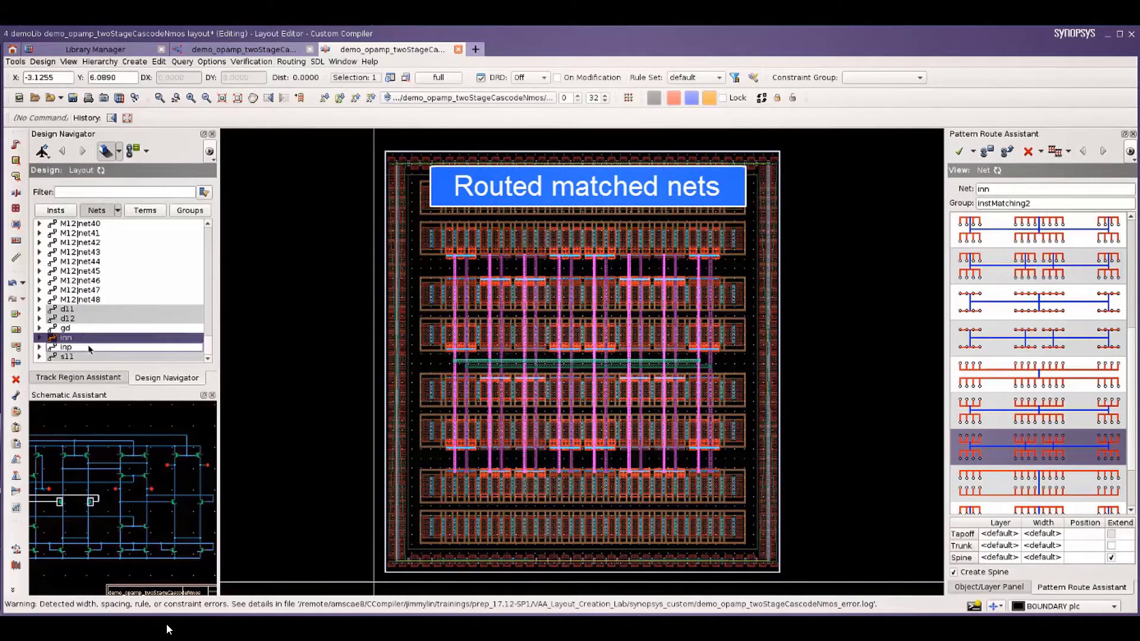
click(264, 357)
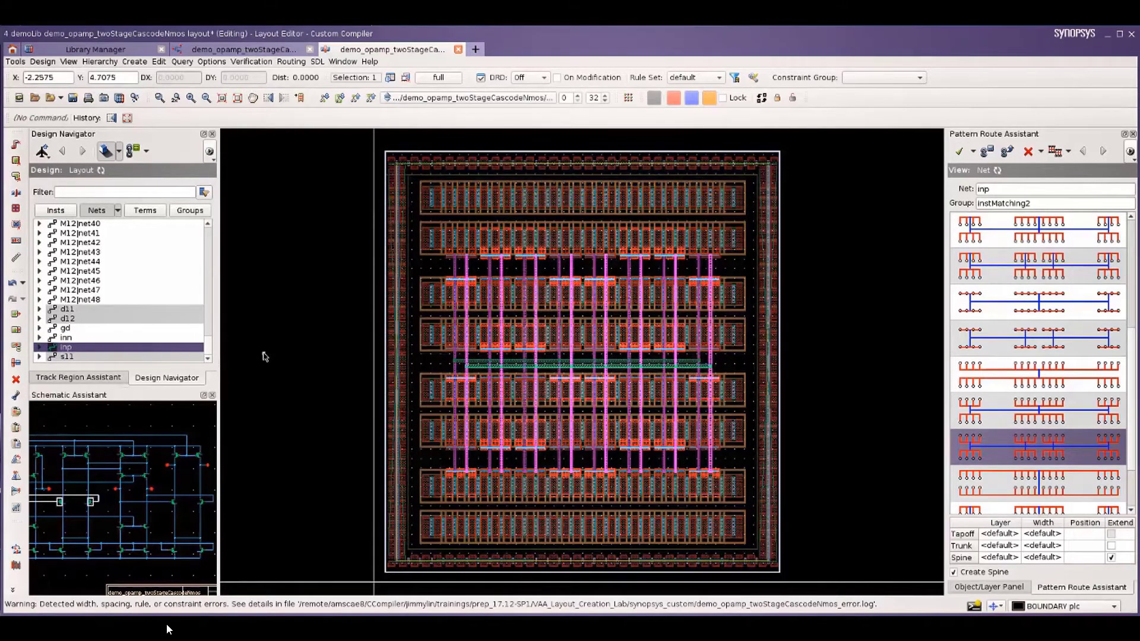
click(177, 354)
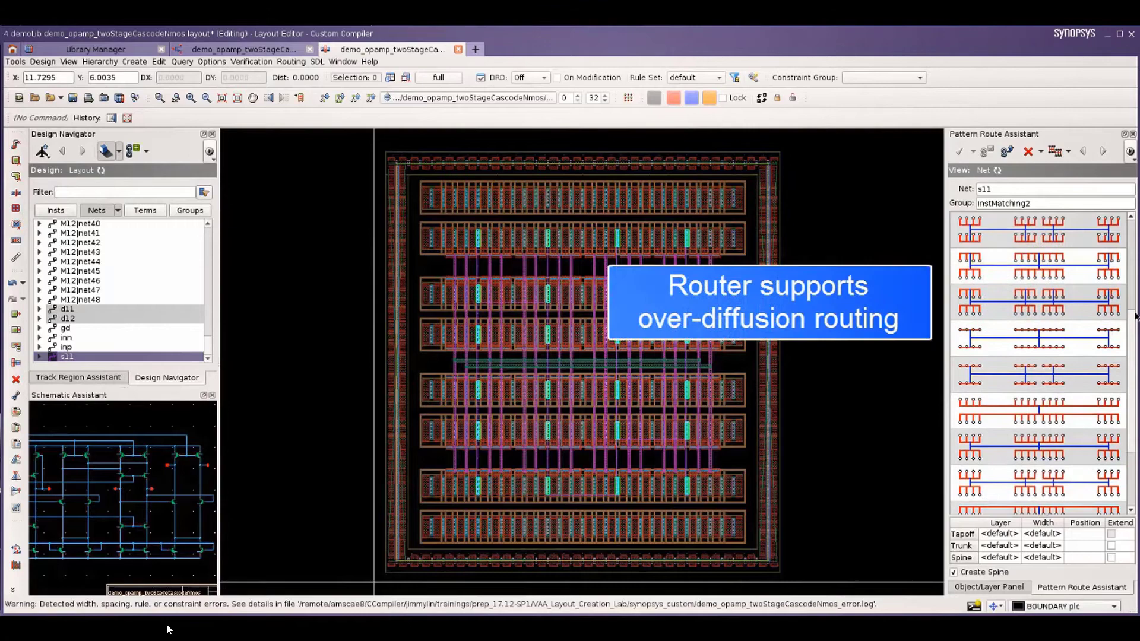
Step: Apply a spine-and-tapoff pattern to net s11, then highlight inn, inp and s11 to review
click(1067, 301)
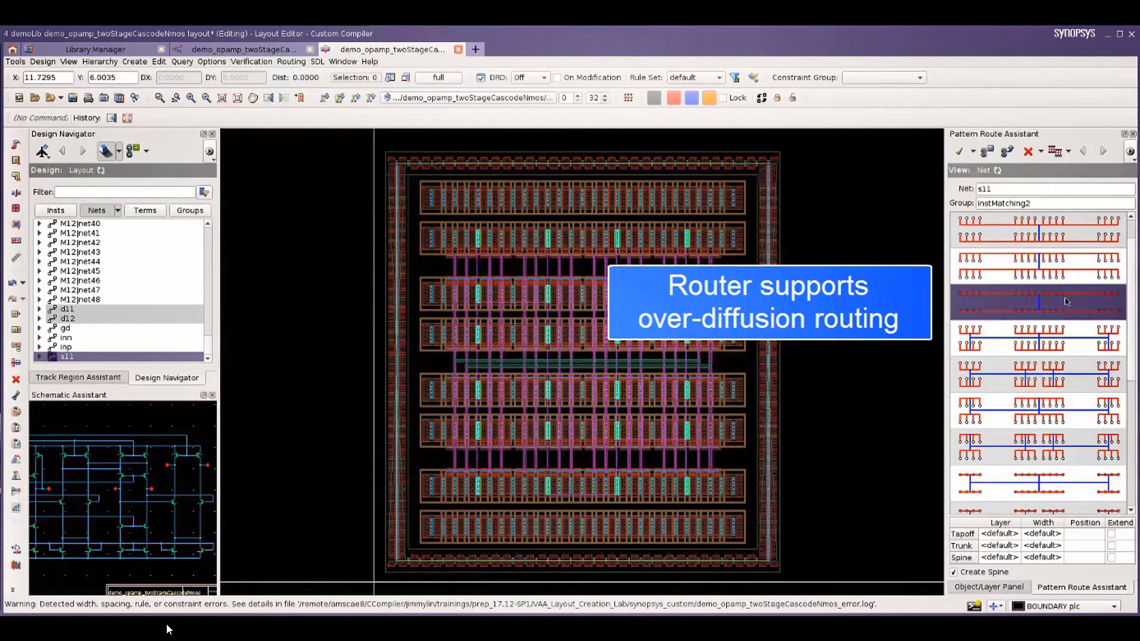
click(961, 151)
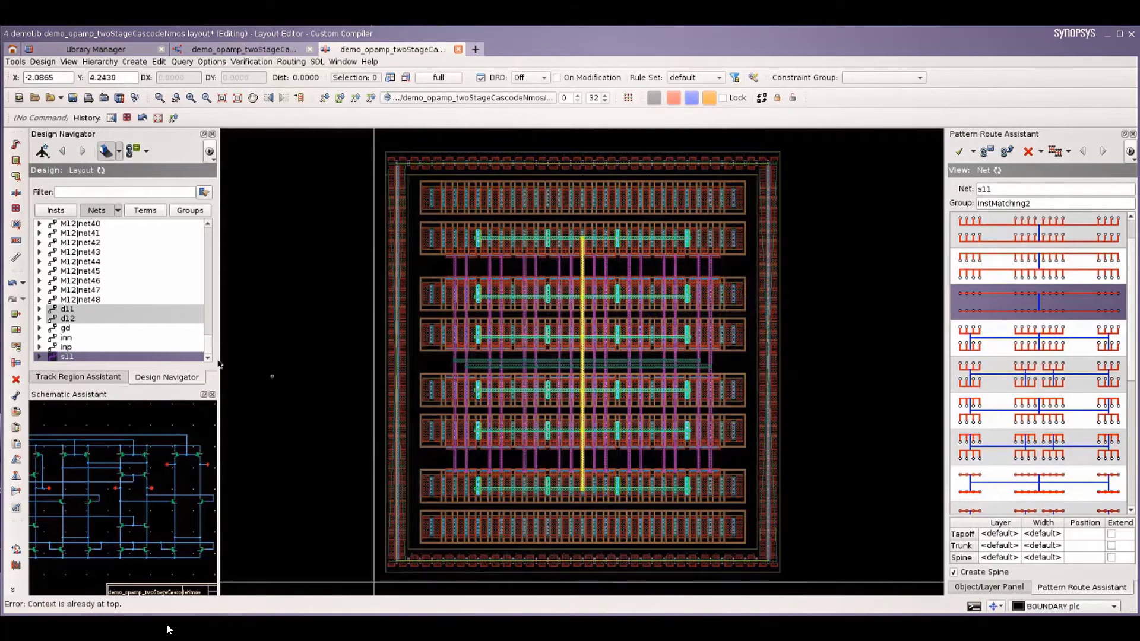
click(132, 338)
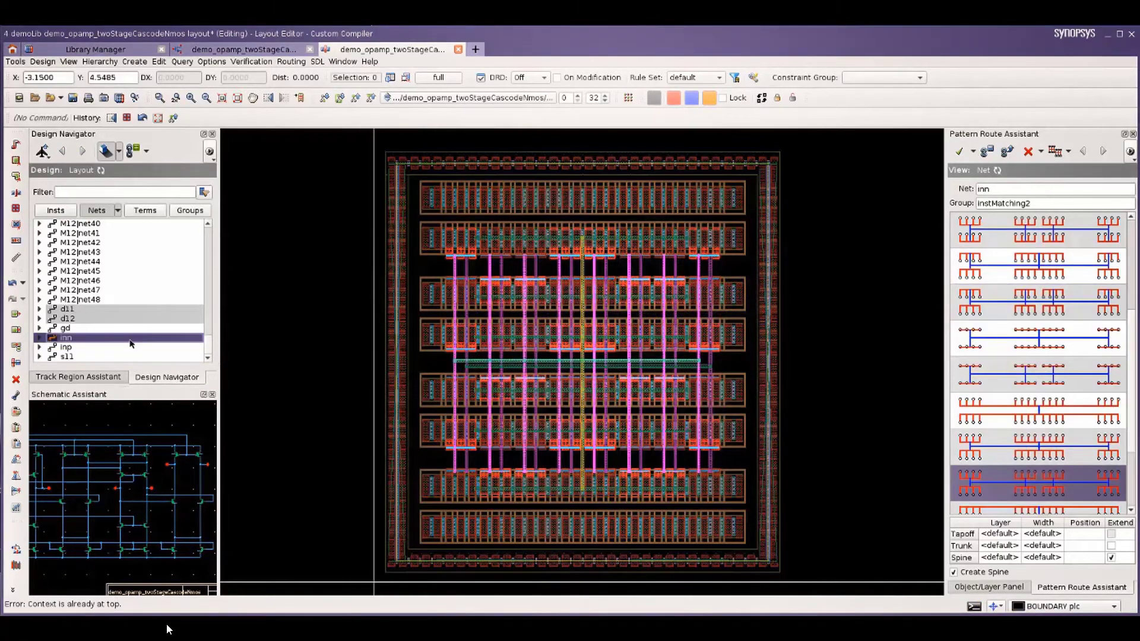
click(134, 346)
click(139, 357)
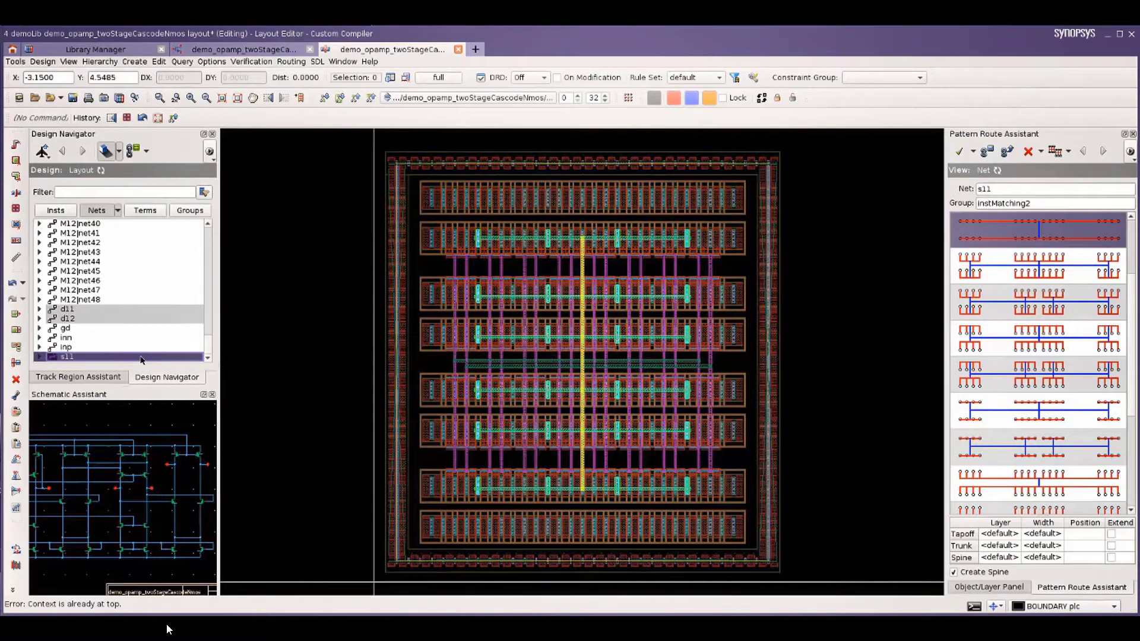
click(282, 384)
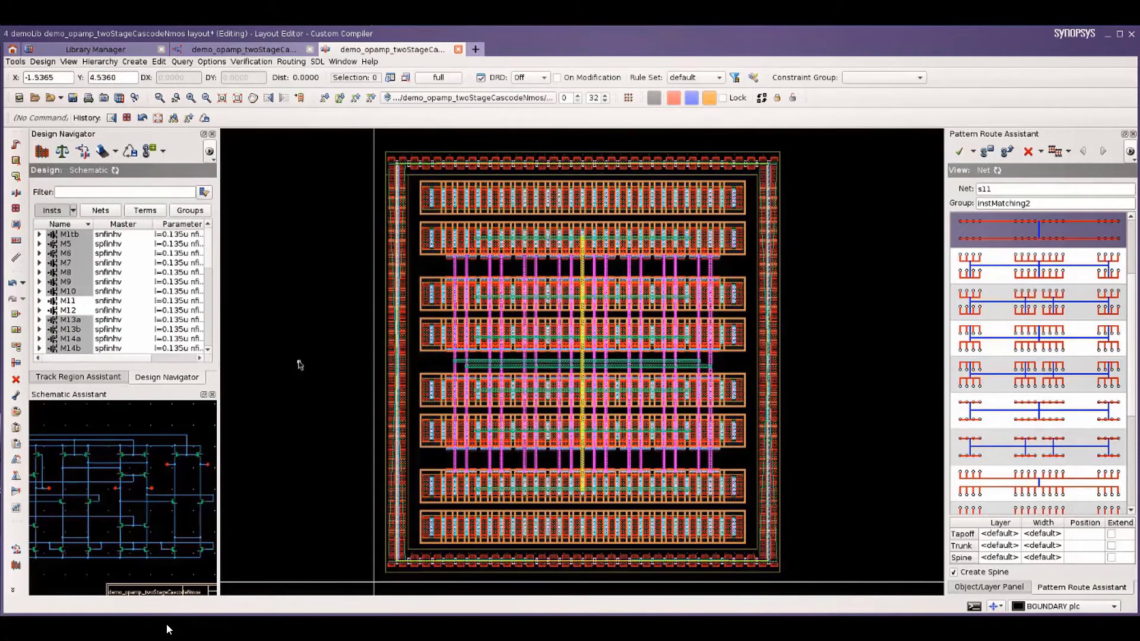
Step: Save the entire routed layout as bound template diffpair_n in my_design_templates with an Nmos description
drag(347, 141, 819, 580)
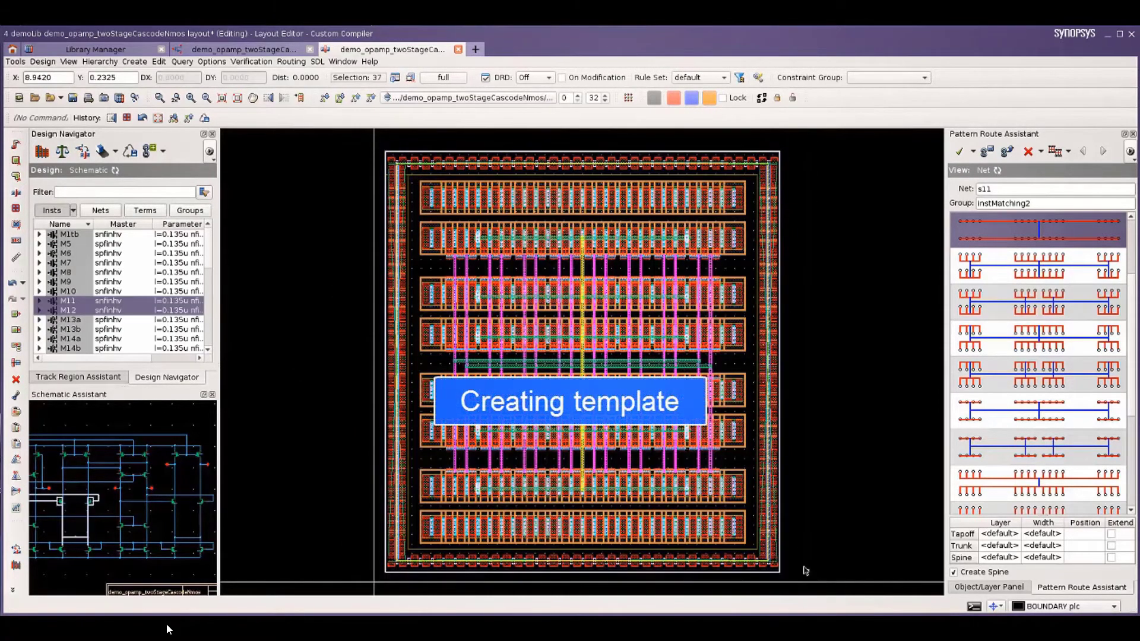
click(130, 151)
click(530, 318)
text(Nmos diffpair template)
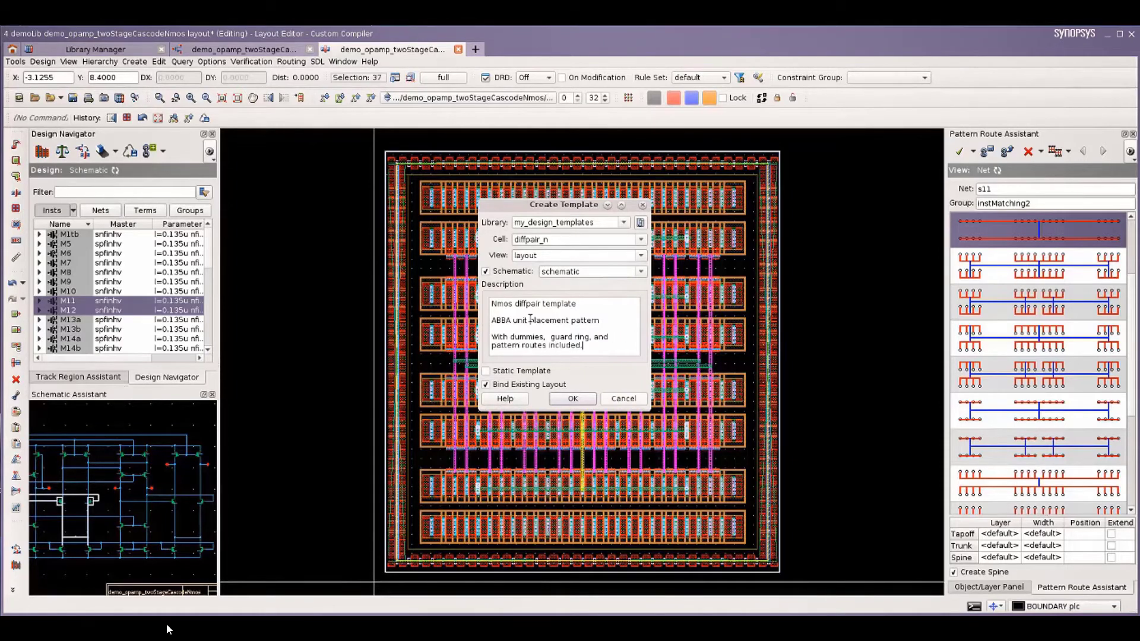
click(572, 398)
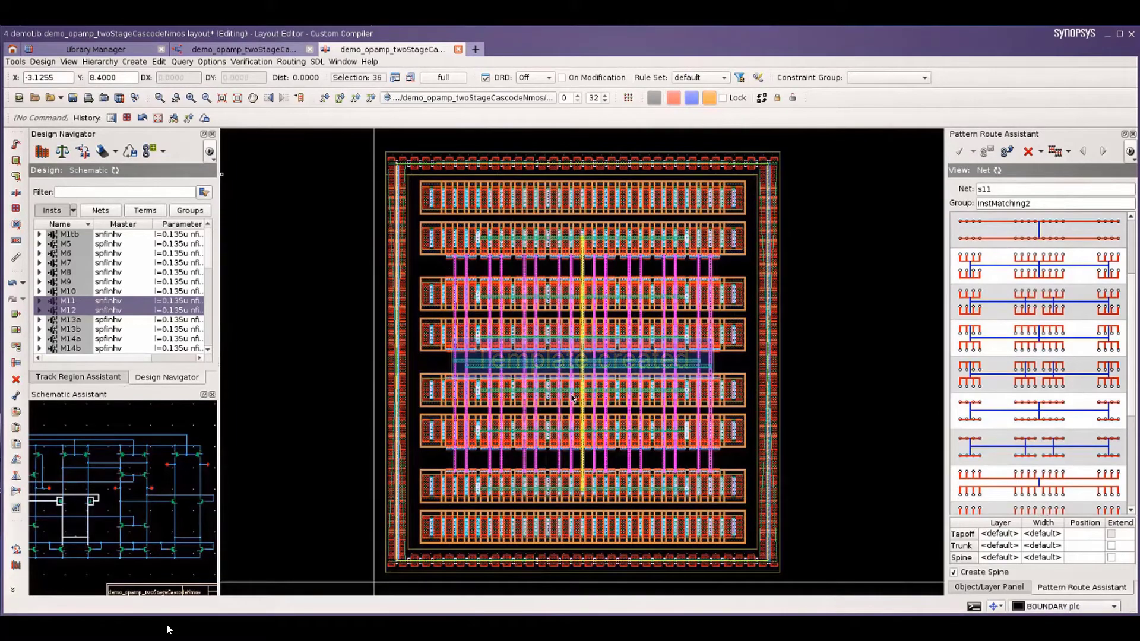
Step: Show the Constraint Editor and expand template diffpair_n1 down to its Inst Matching settings
right_click(1015, 108)
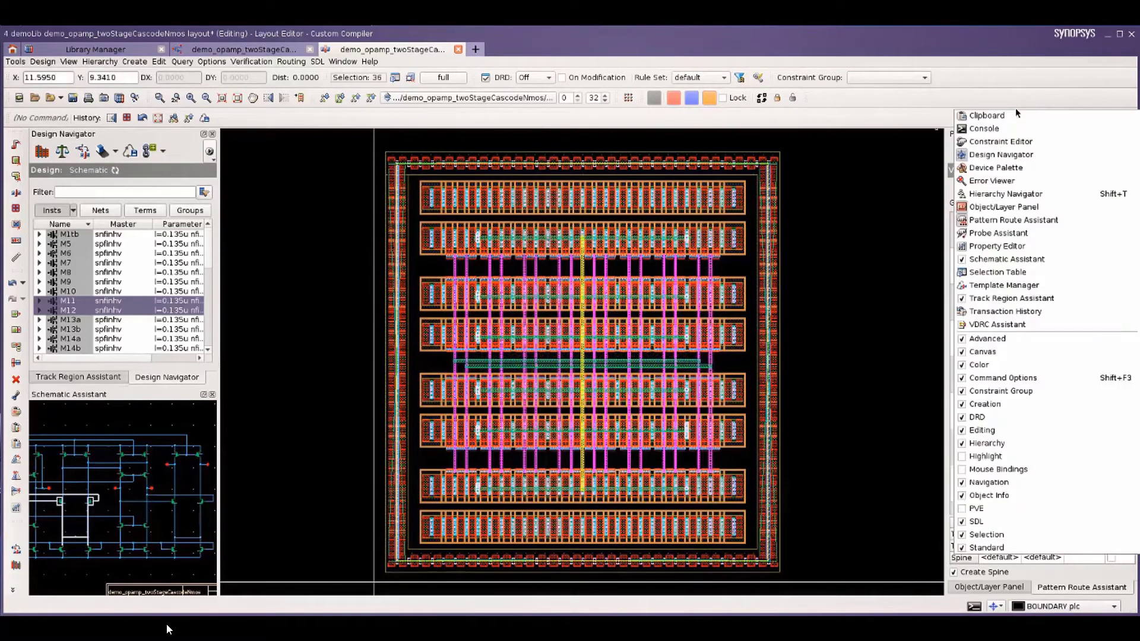
click(1027, 141)
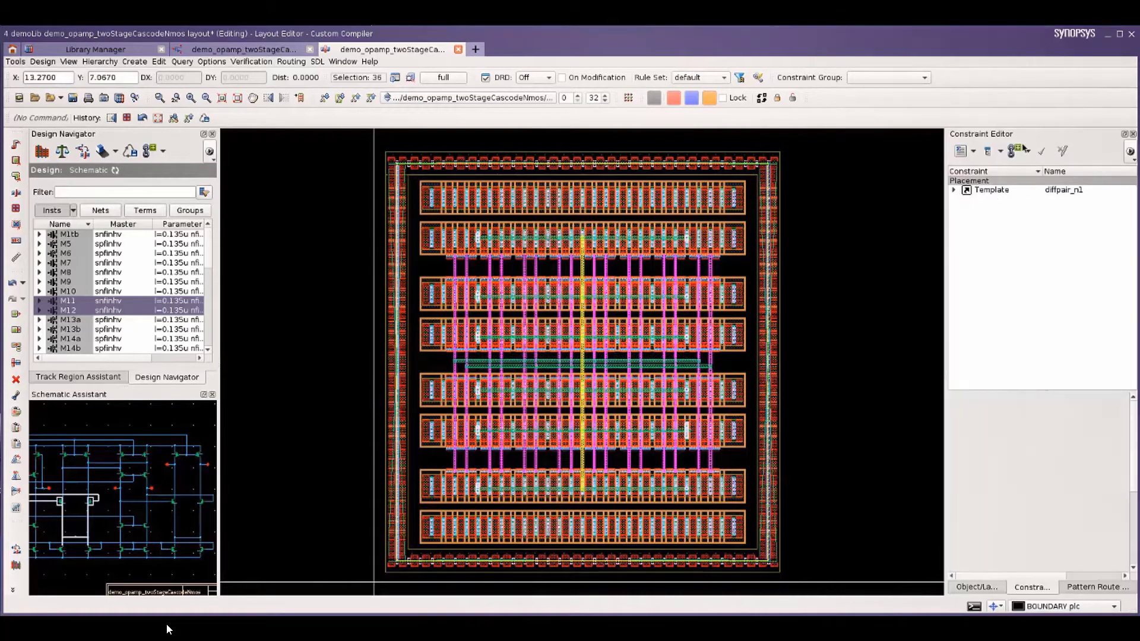
click(971, 191)
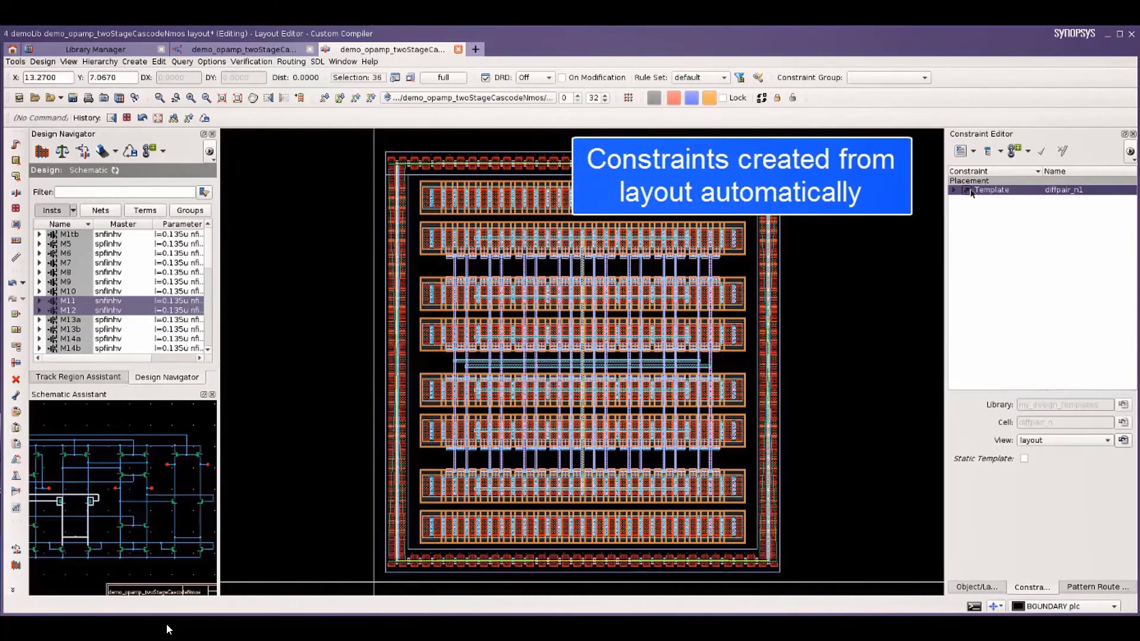
click(953, 190)
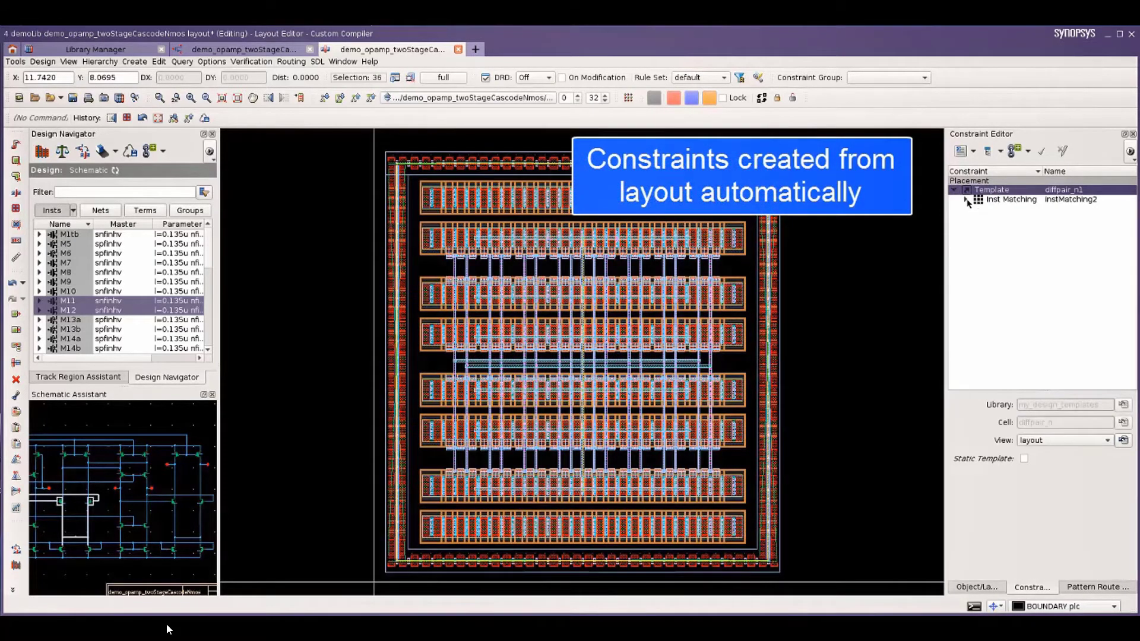
click(966, 200)
click(1002, 199)
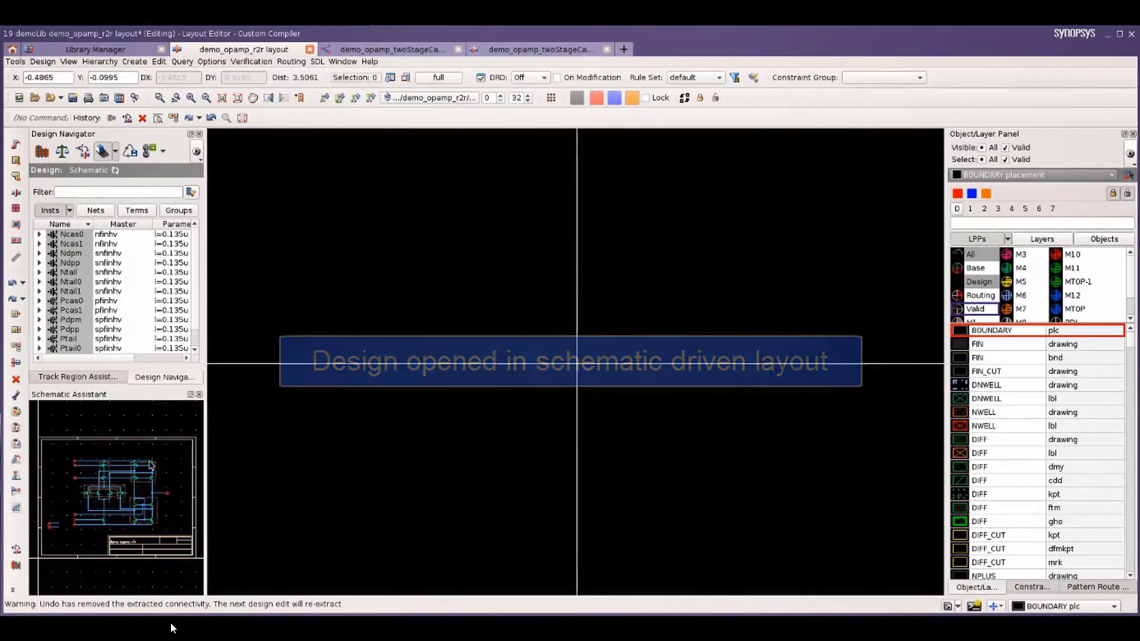
Step: Marquee-select the Ndpm and Ndpp devices in the demo_opamp_r2r Schematic Assistant
drag(92, 509, 109, 483)
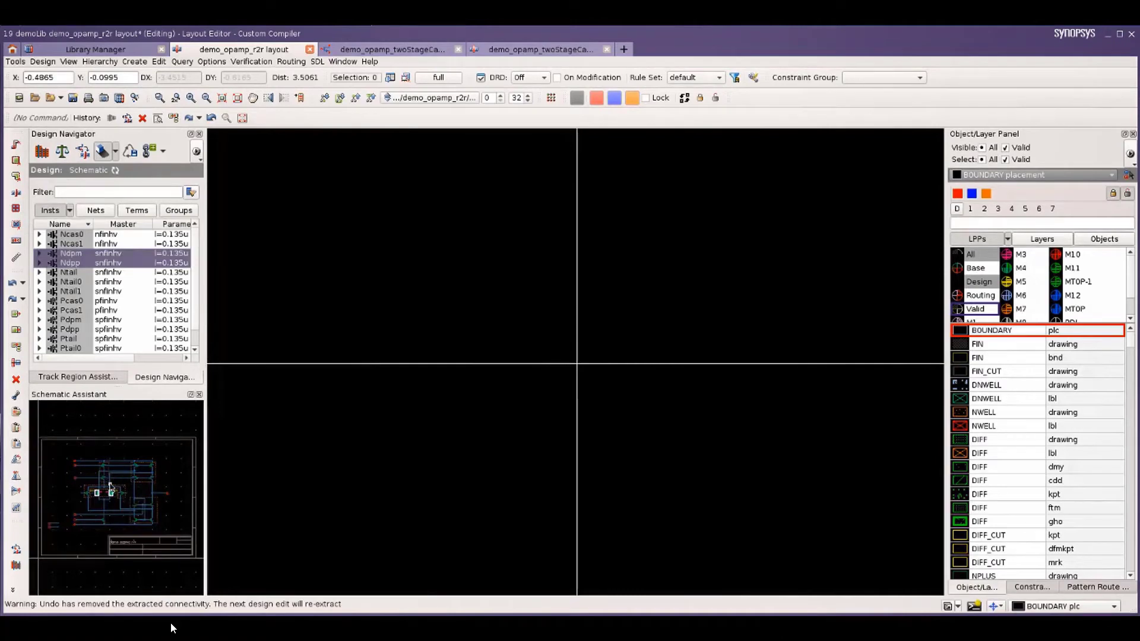
right_click(883, 114)
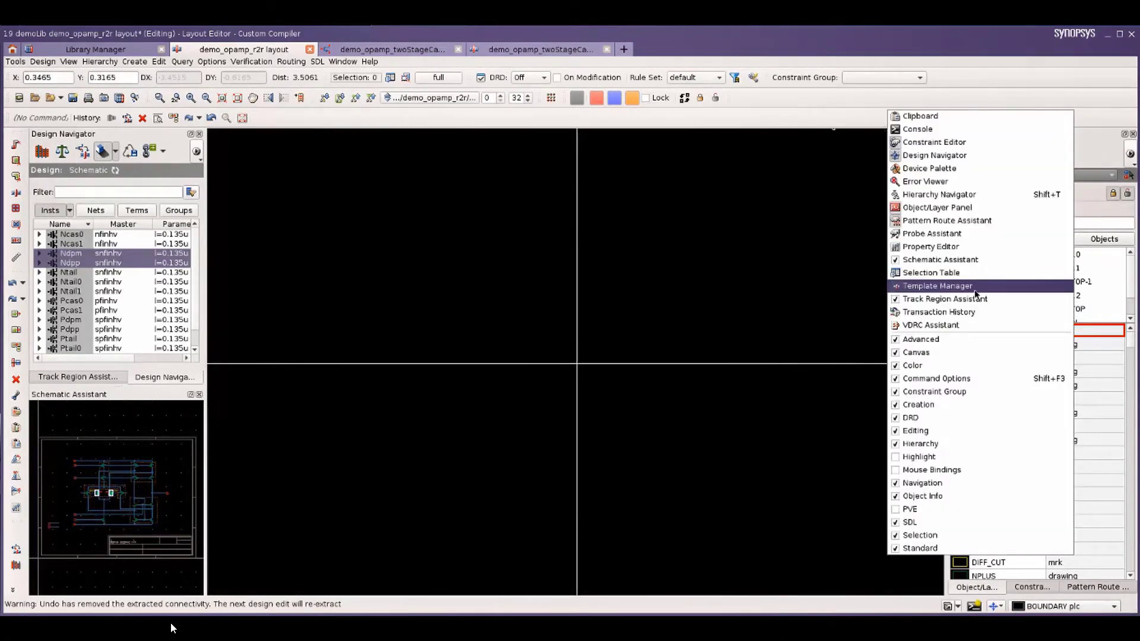
Step: Find templates matching Ndpm and Ndpp in the Template Manager and preview the diffpair_n layout
click(937, 286)
click(959, 152)
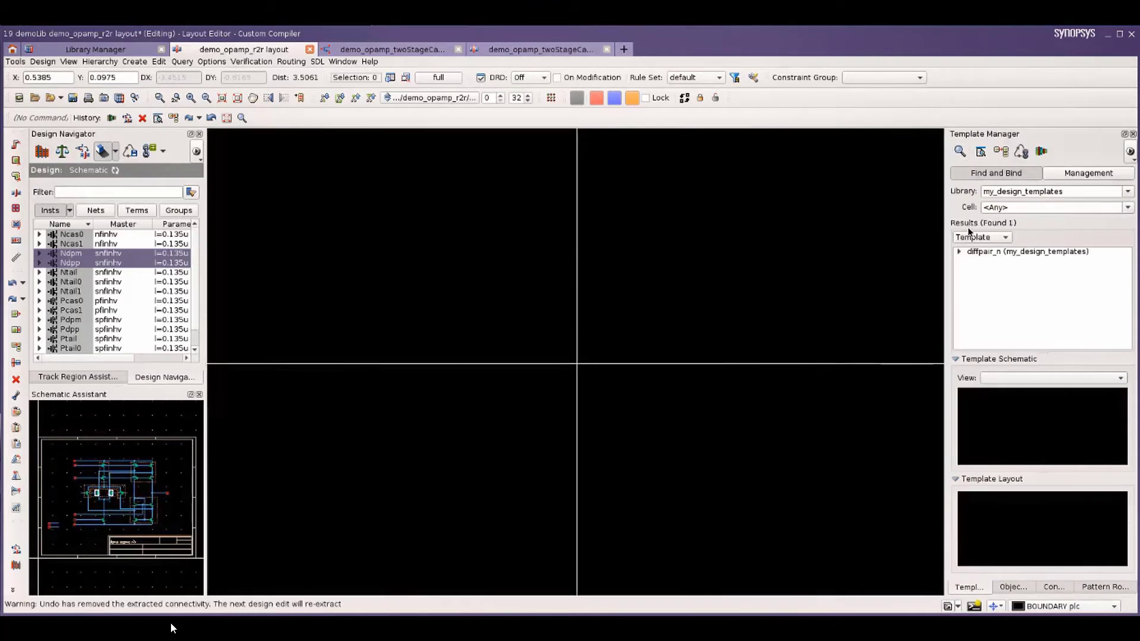
click(959, 251)
double_click(987, 264)
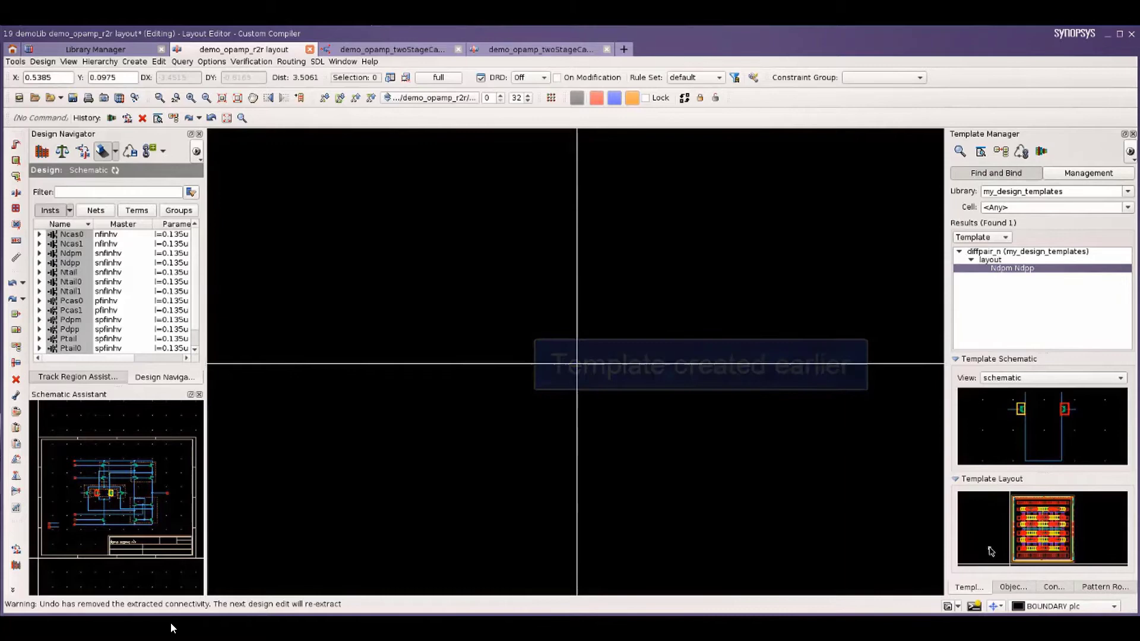
Step: In the Template Gallery, locate Ndpp and Ndpm and copy the diffpair_n layout into the design
click(981, 152)
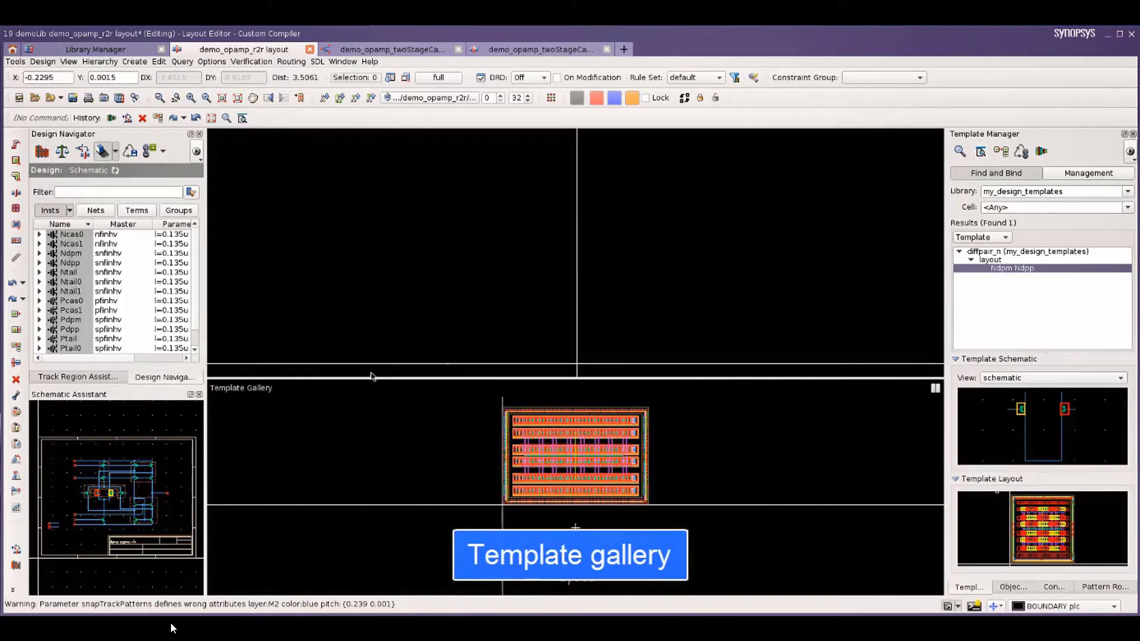
click(96, 493)
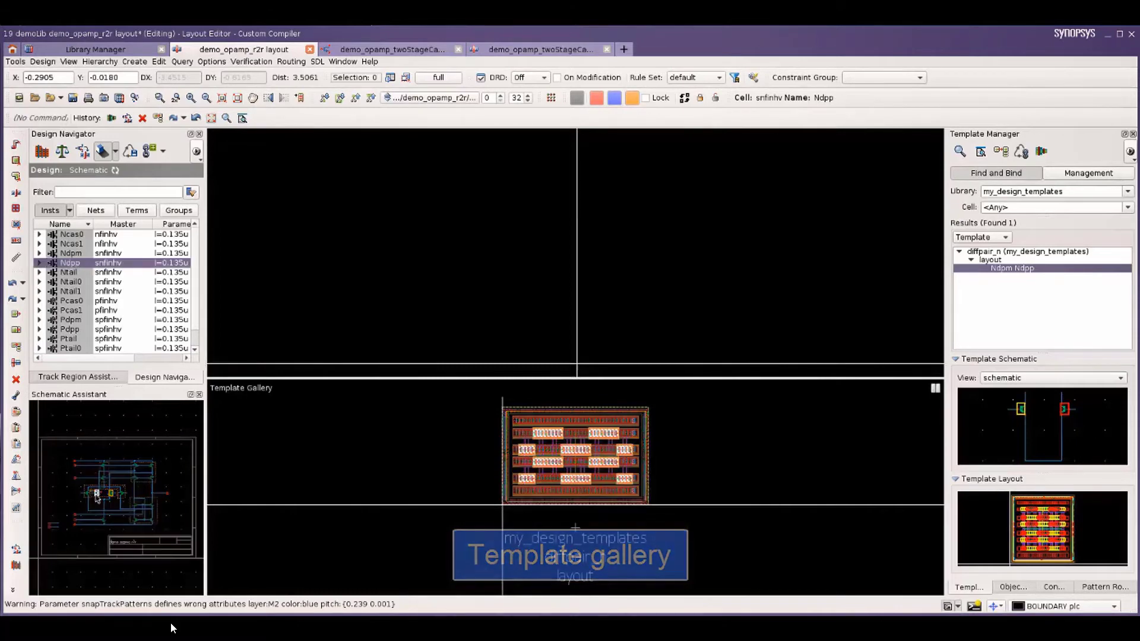
click(112, 494)
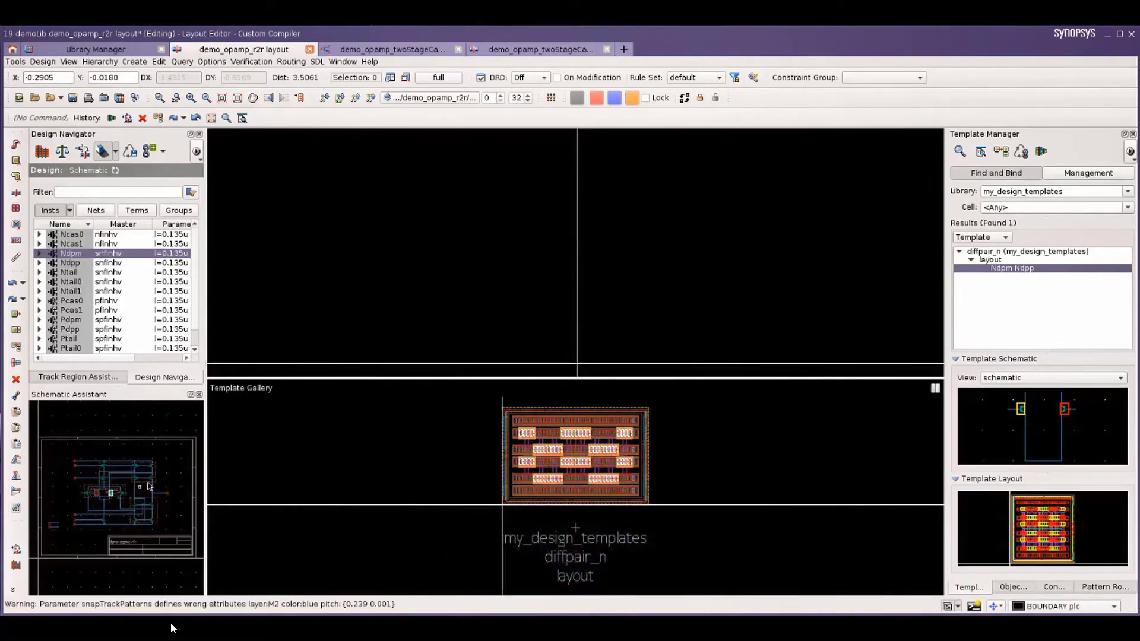
click(186, 485)
click(700, 437)
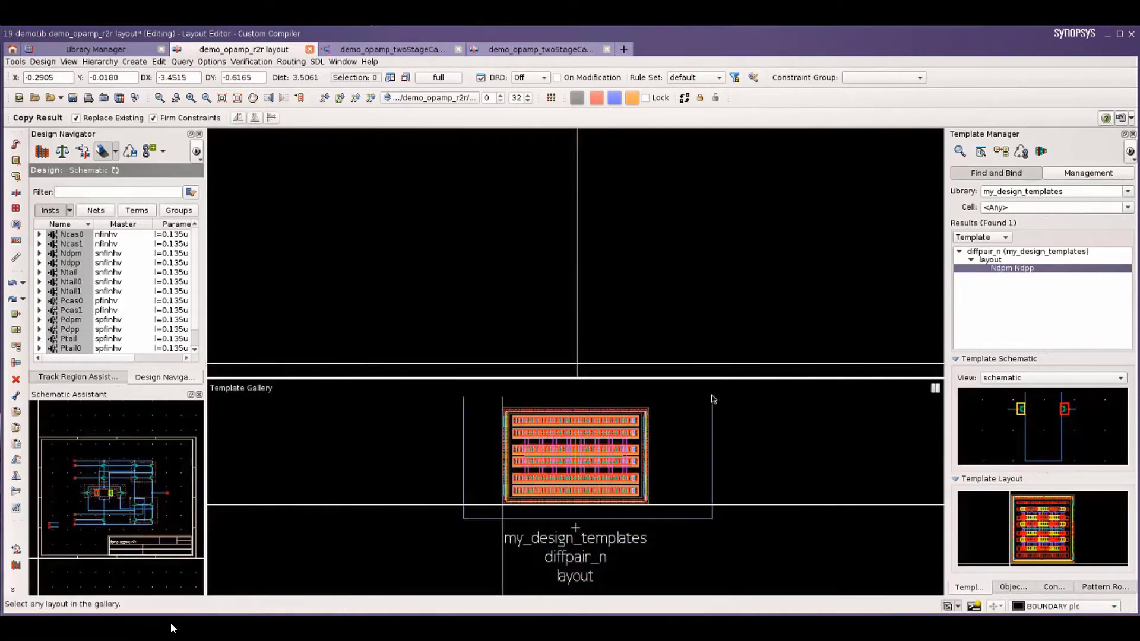
Step: Fit the copied layout, close the Template Gallery, and list the generated layout's nets
key(f)
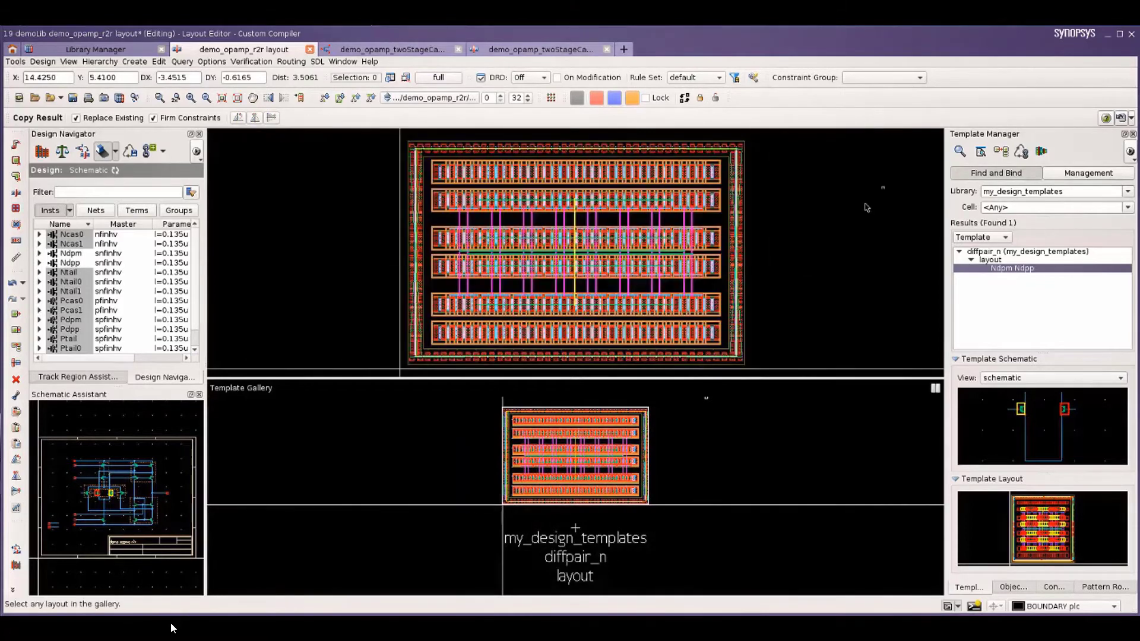
click(949, 605)
click(84, 173)
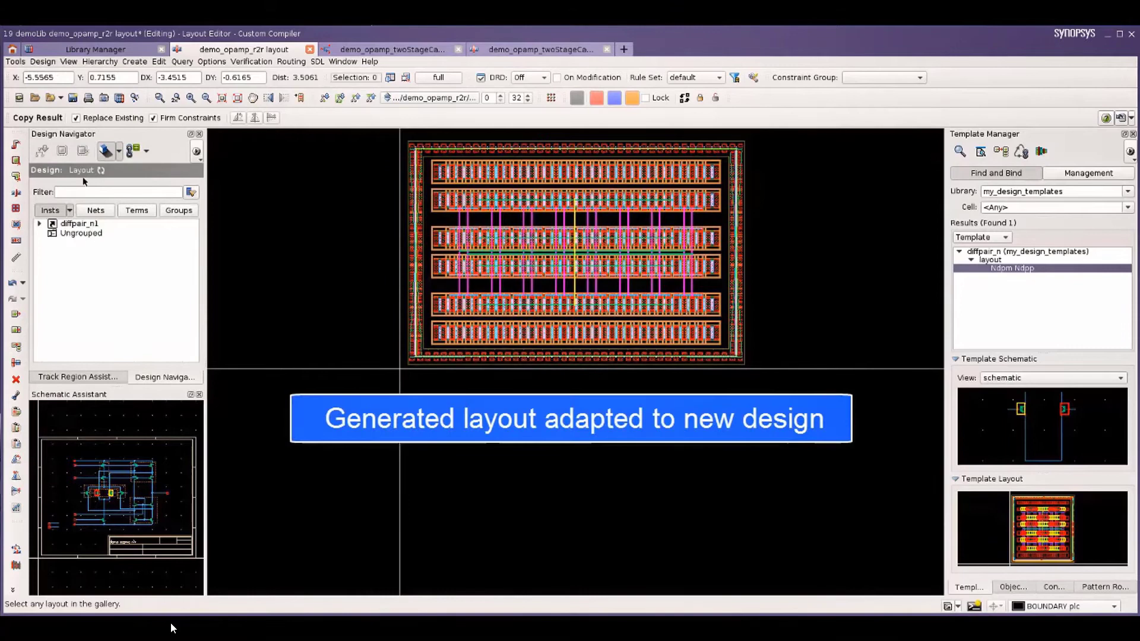
click(95, 211)
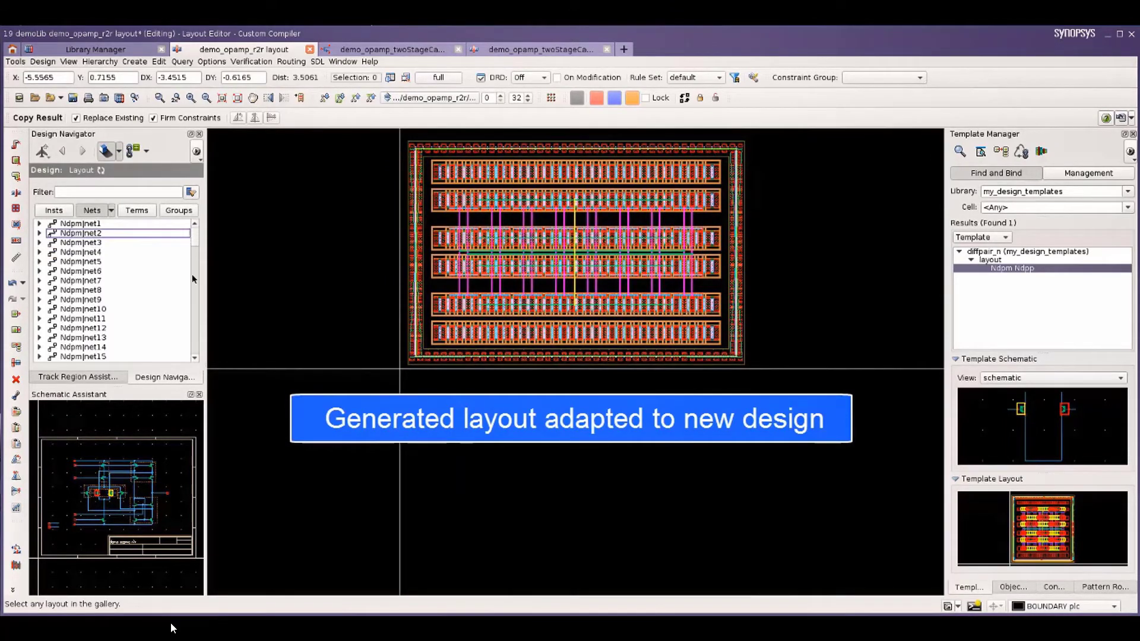
Step: Highlight the vin input net and the ntail net in the layout, then clear the highlighting
drag(194, 279, 194, 355)
click(110, 356)
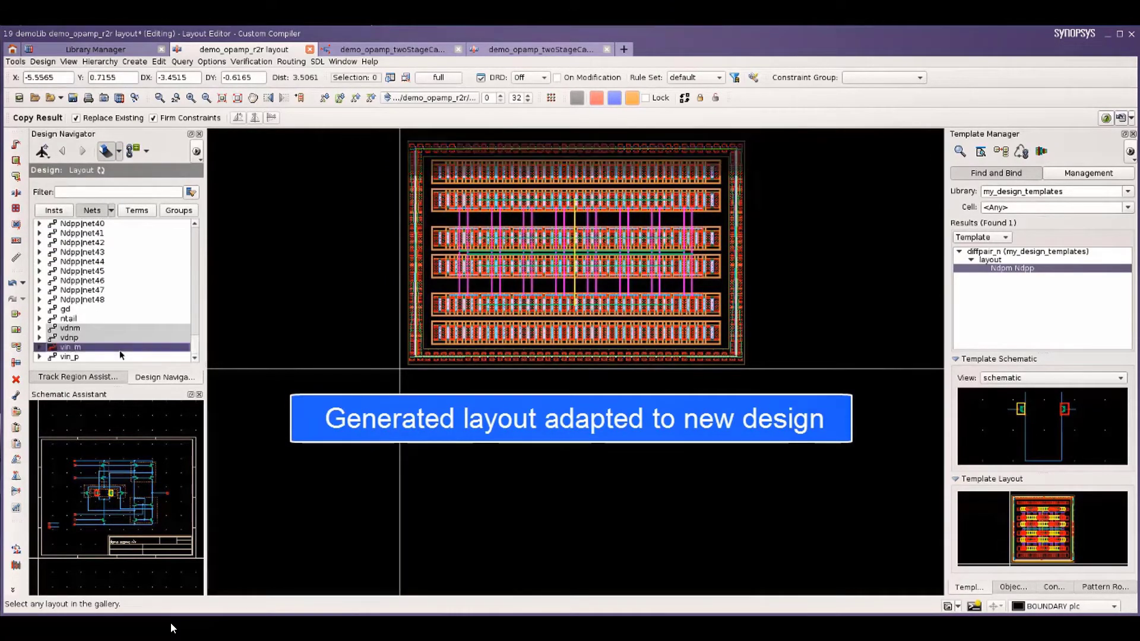
click(113, 319)
click(218, 322)
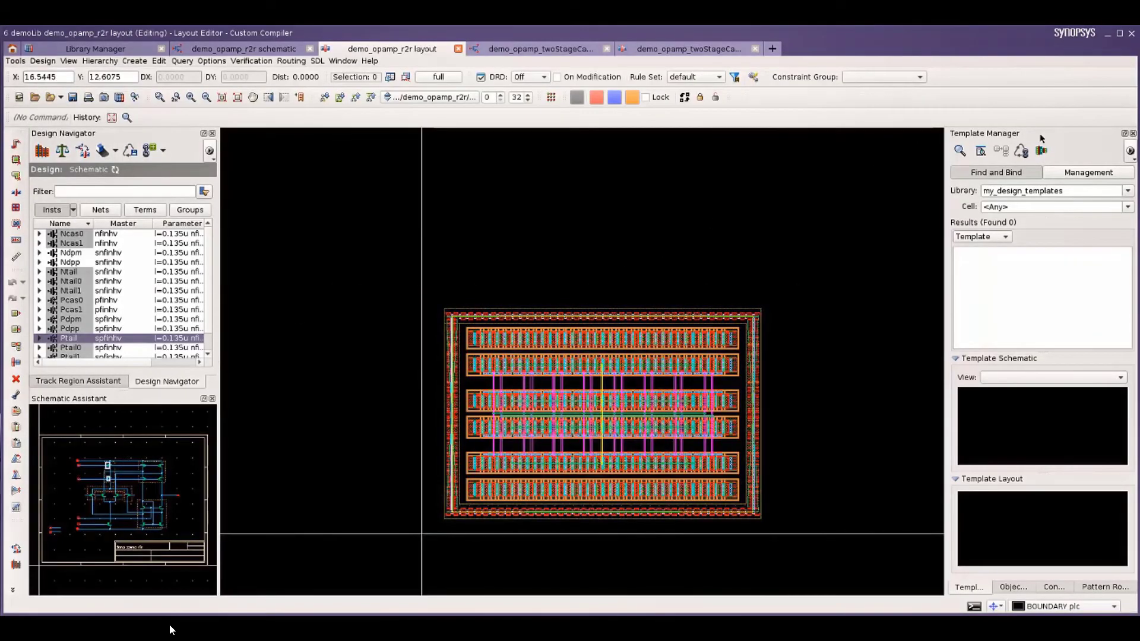
Step: Search the shared_design_templates library and select all three matching layout configurations
click(1125, 193)
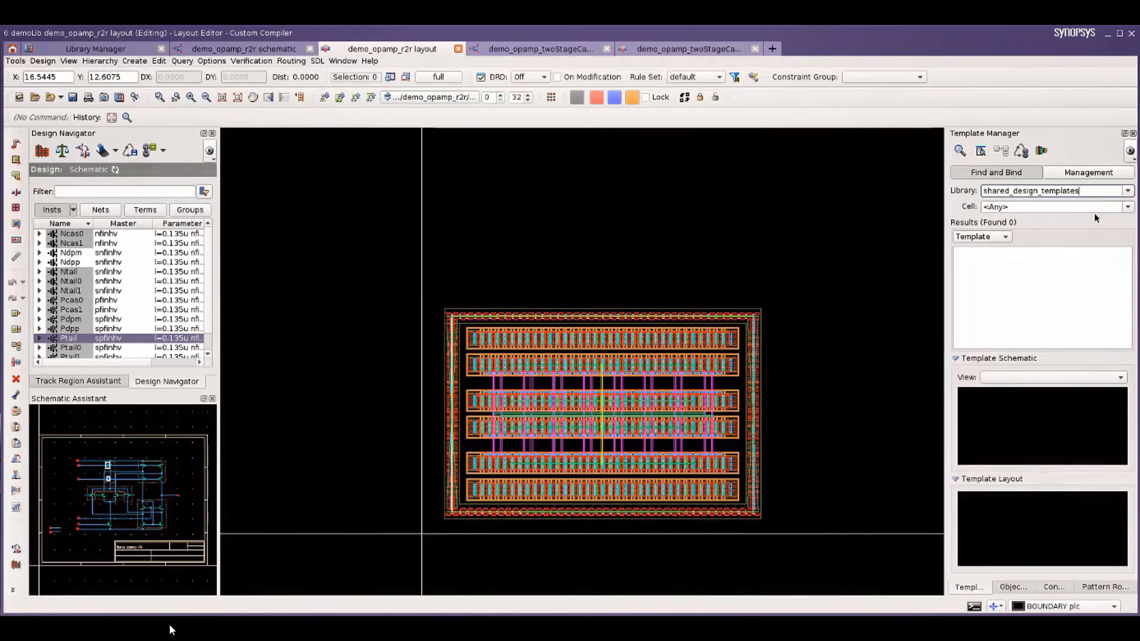
click(960, 150)
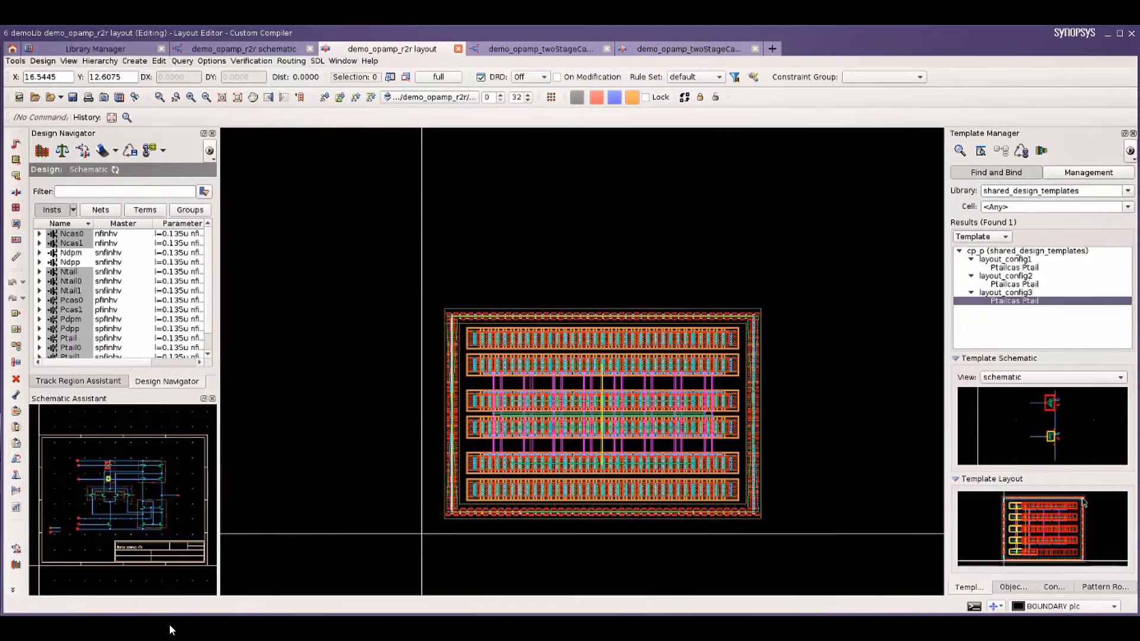
click(981, 150)
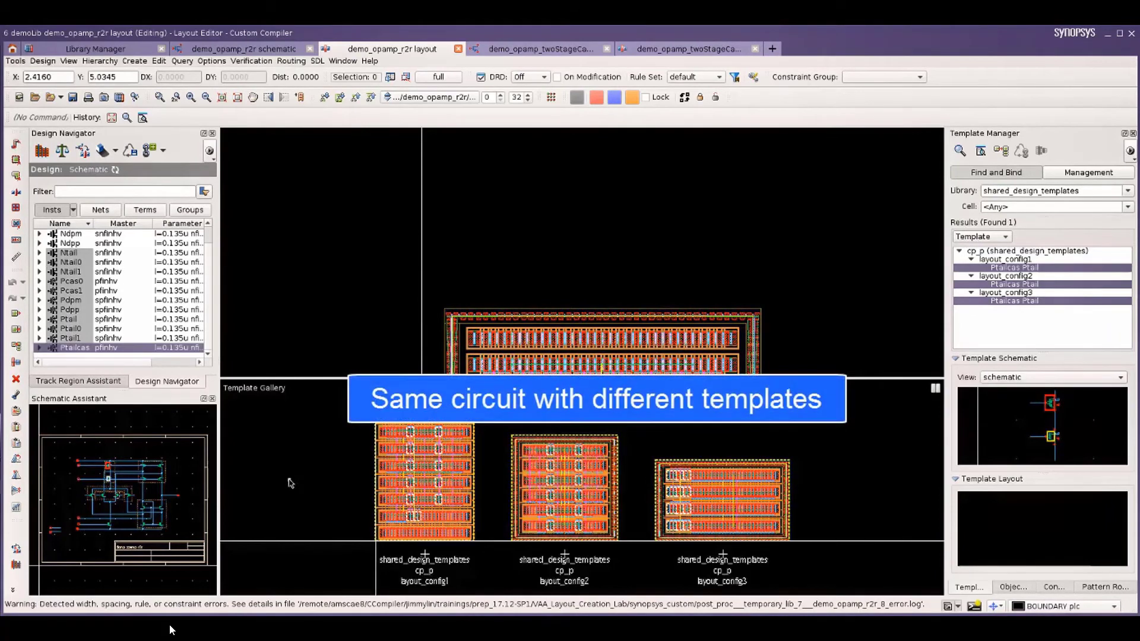
Step: Copy the layout_config2 result for Ptail and place it in the op-amp layout
click(108, 468)
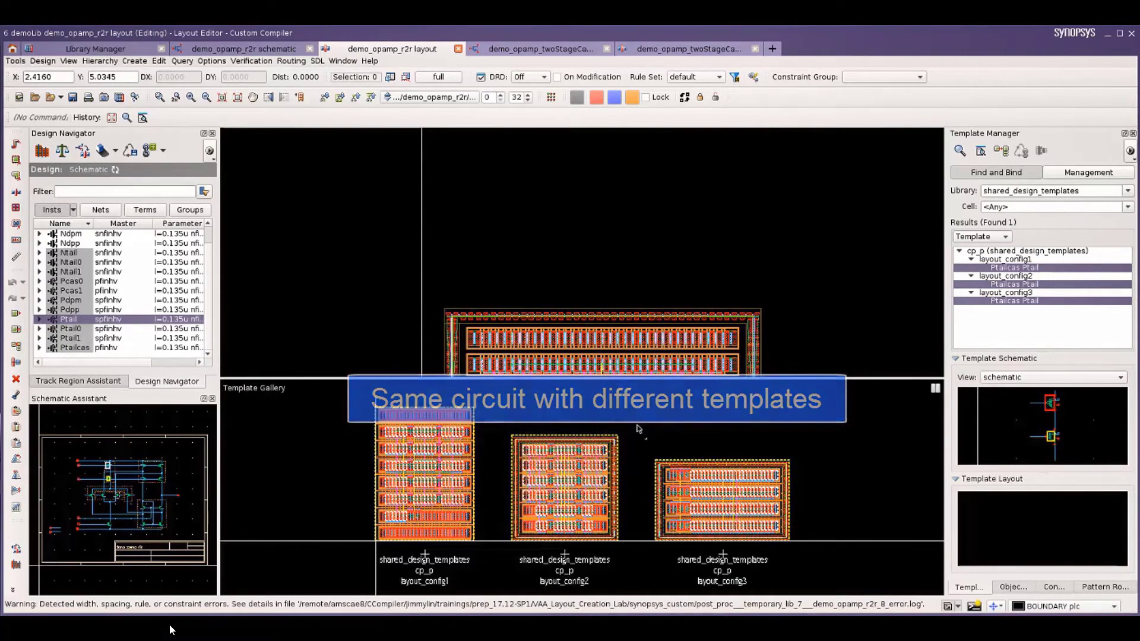
click(495, 545)
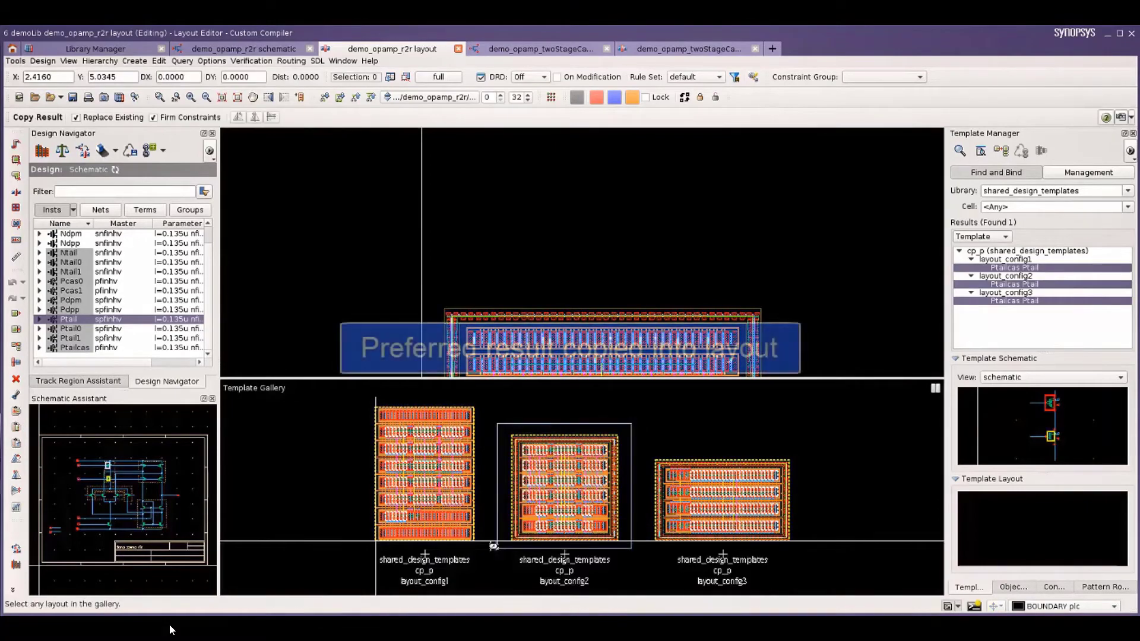
click(493, 546)
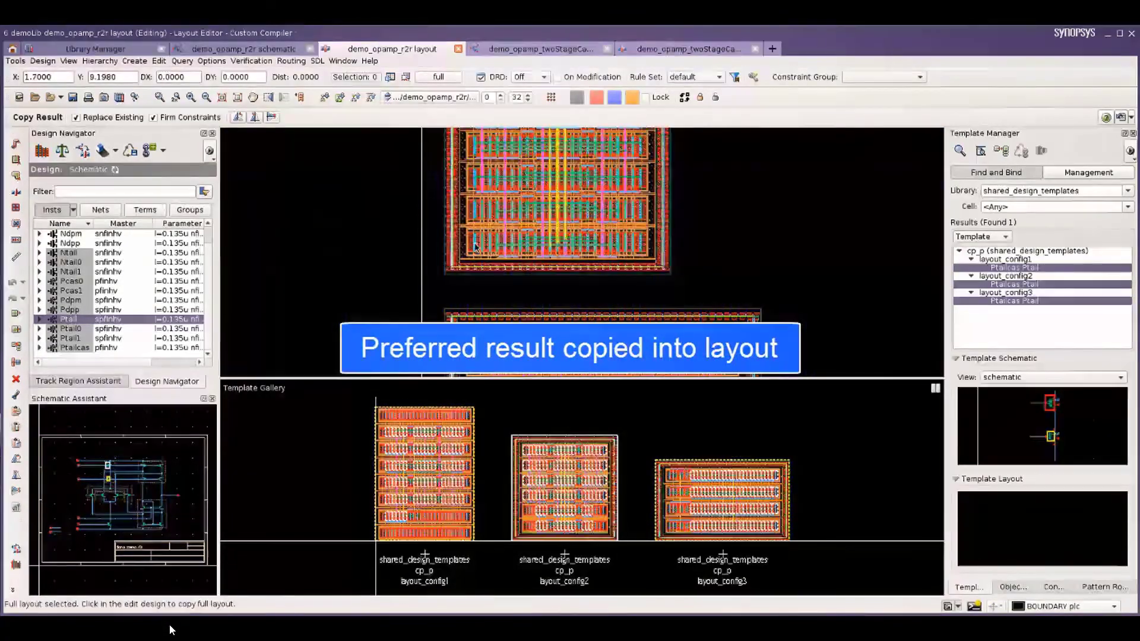
click(860, 525)
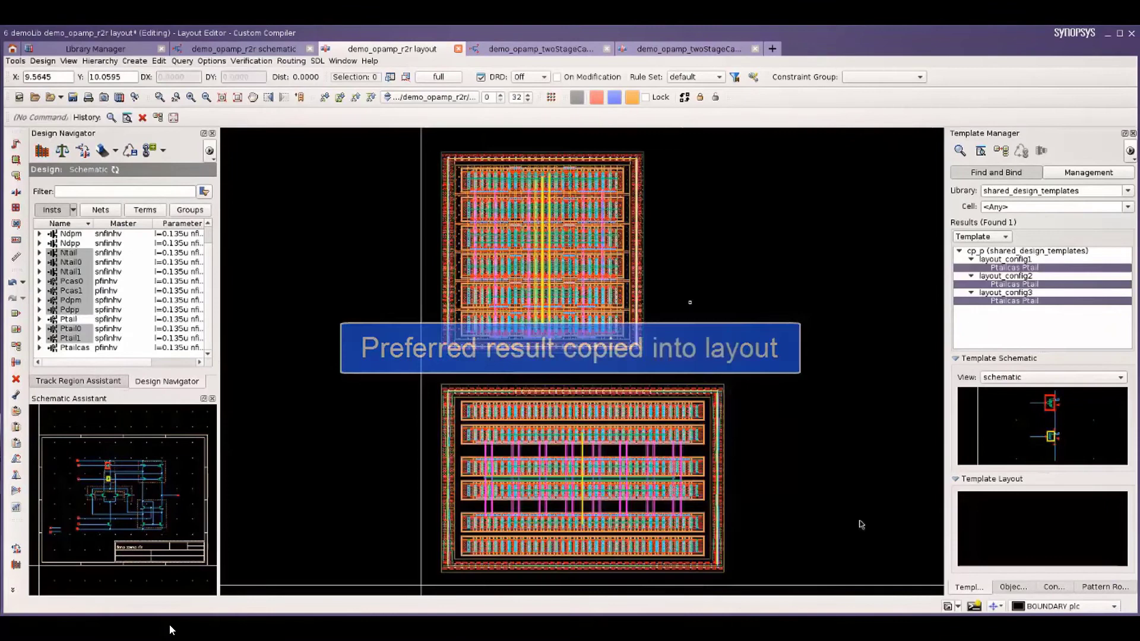
Step: Select the Ptailcas and Ptail devices and open them in the Symbolic Editor
click(78, 348)
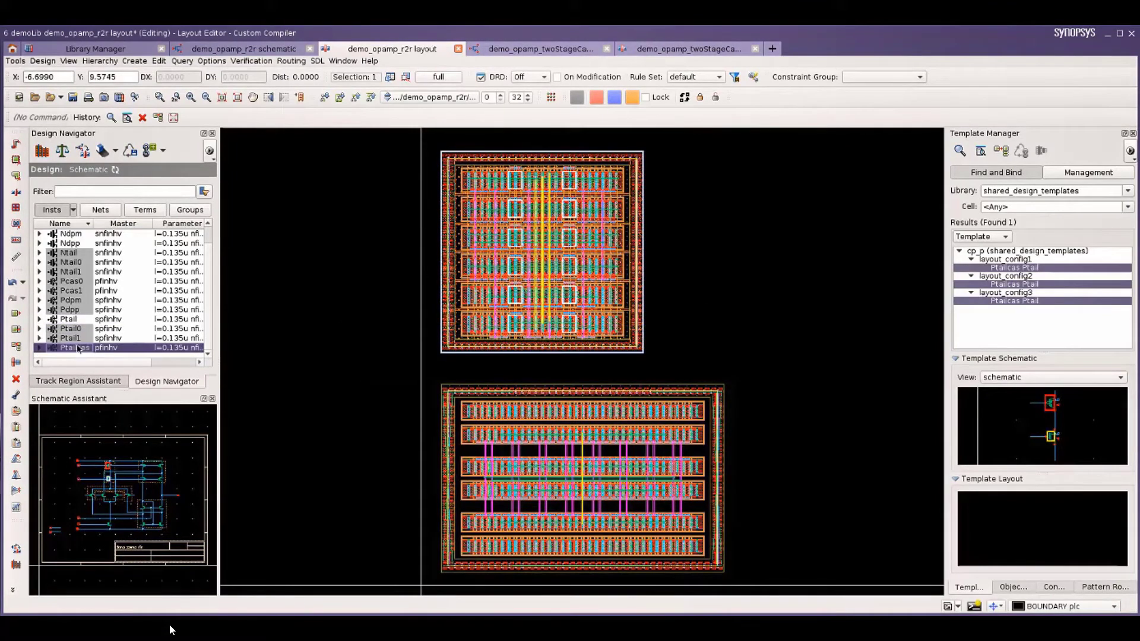
ctrl+click(68, 319)
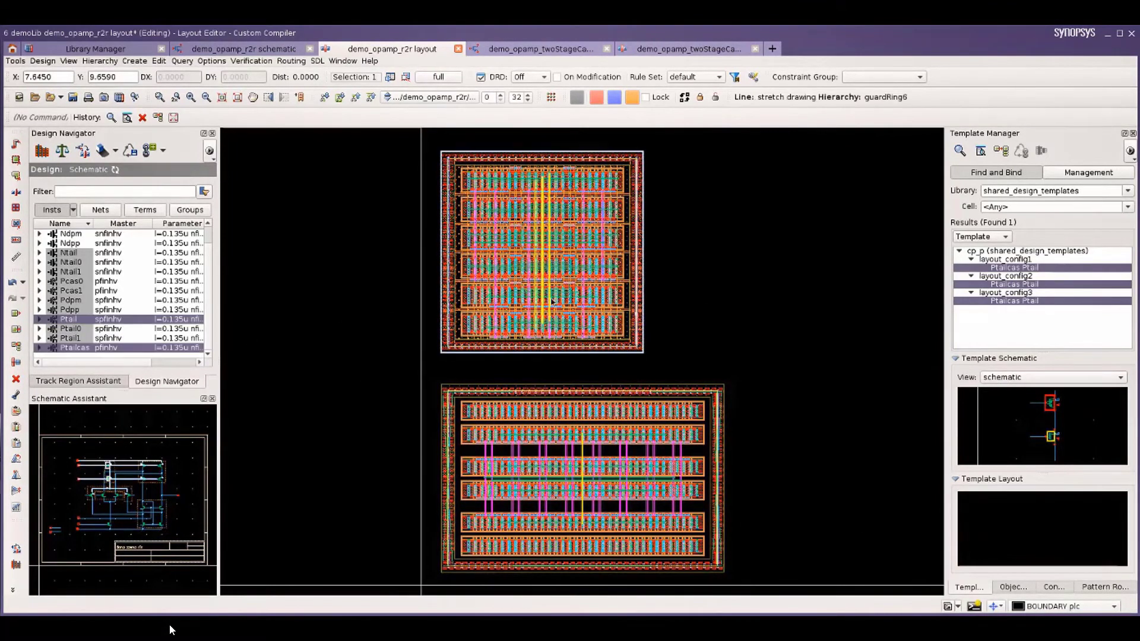
click(62, 151)
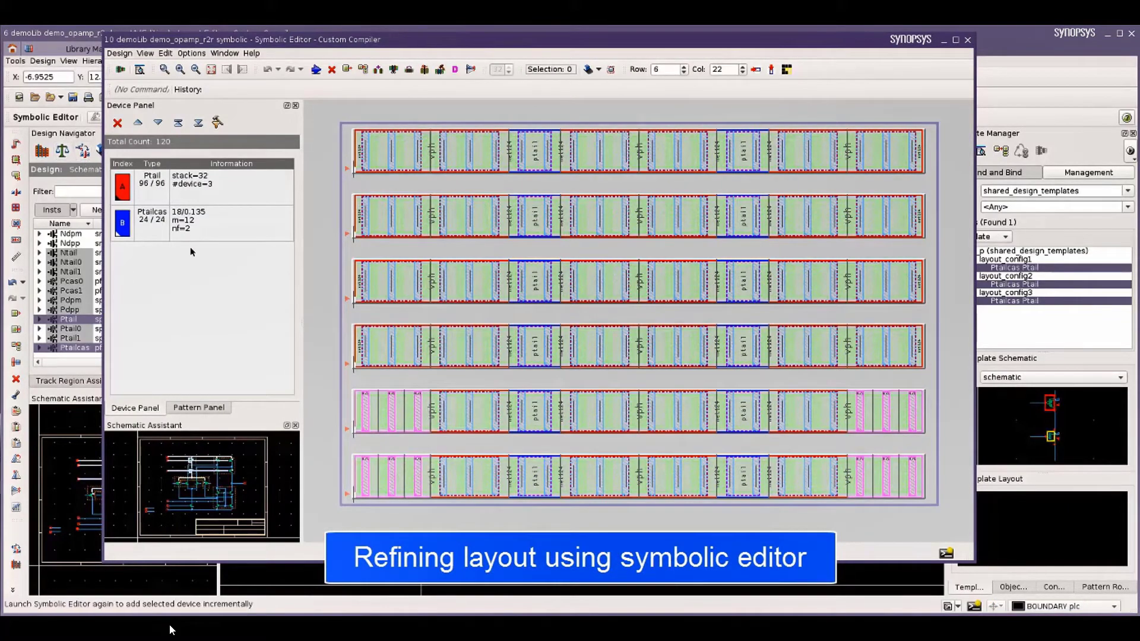
Step: Delete the row 5–6 dummies and move those devices to the ends of rows 1–4
click(339, 519)
click(418, 410)
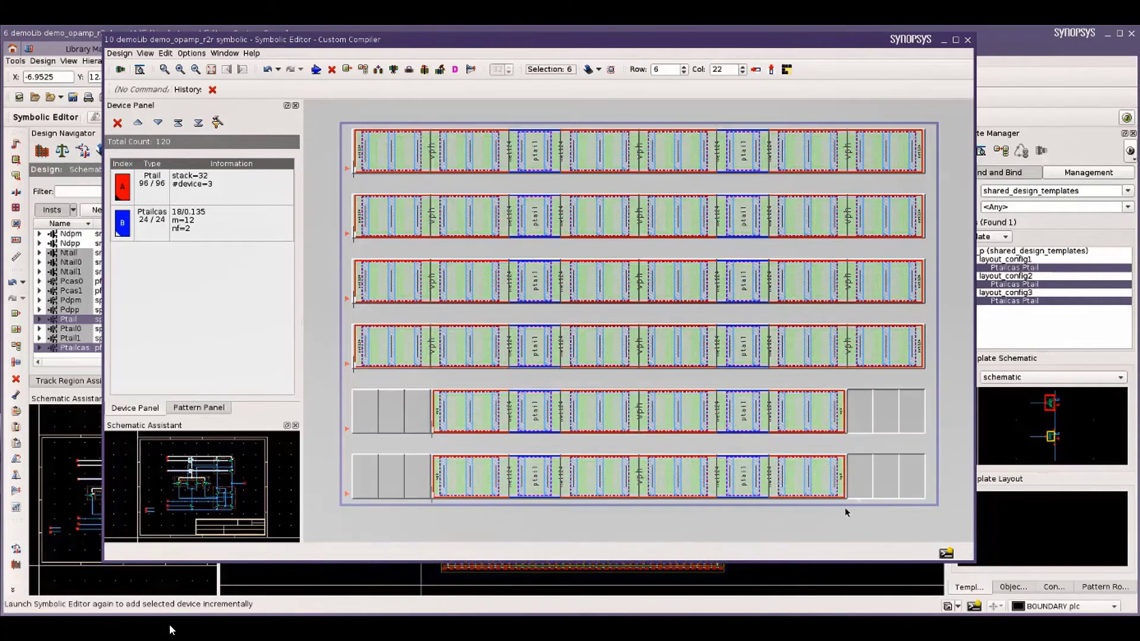
key(m)
click(541, 407)
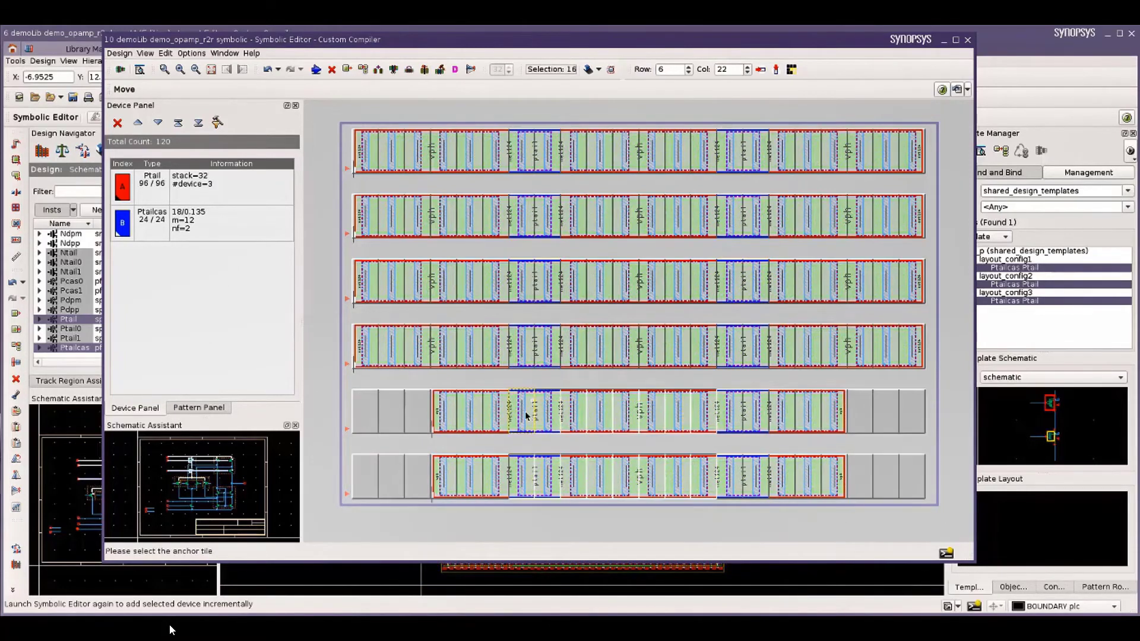
click(761, 526)
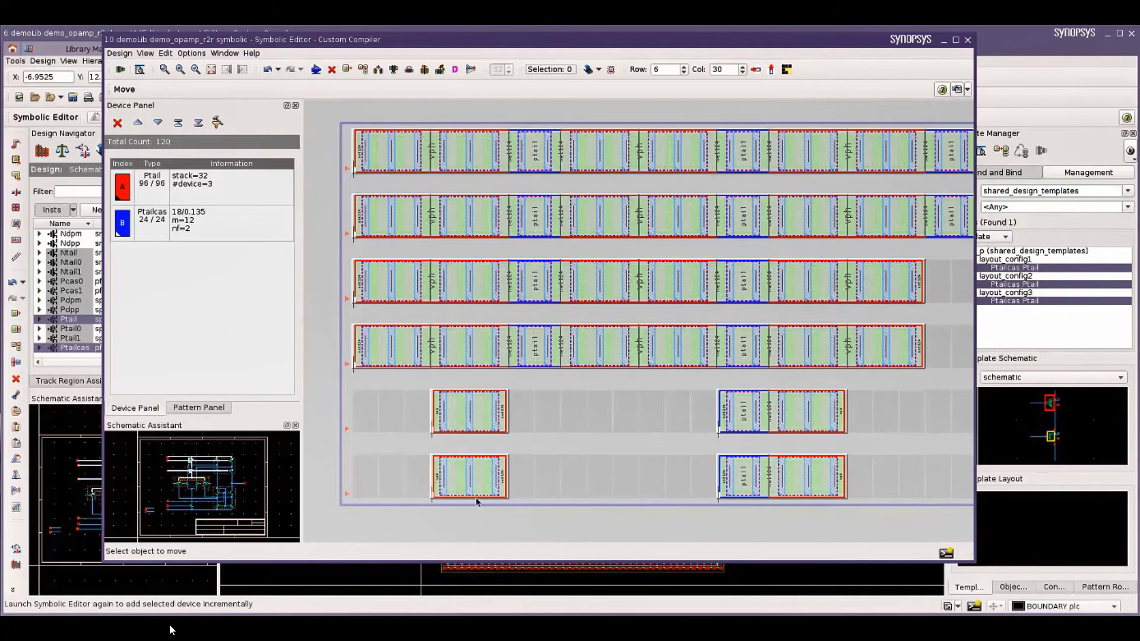
click(445, 408)
click(853, 407)
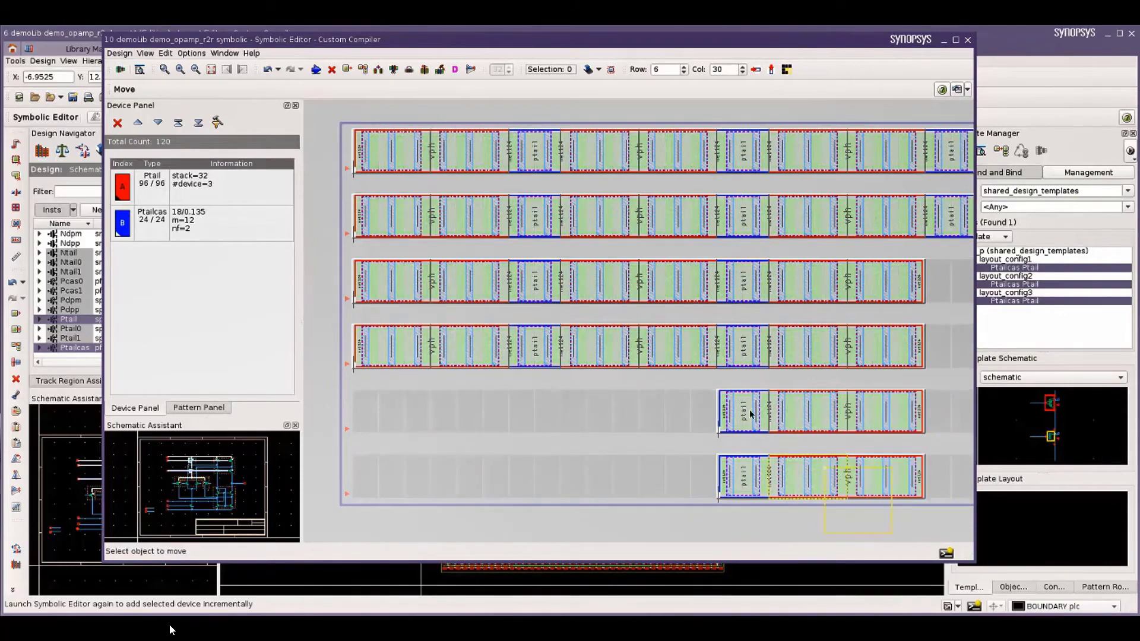
click(808, 410)
click(946, 287)
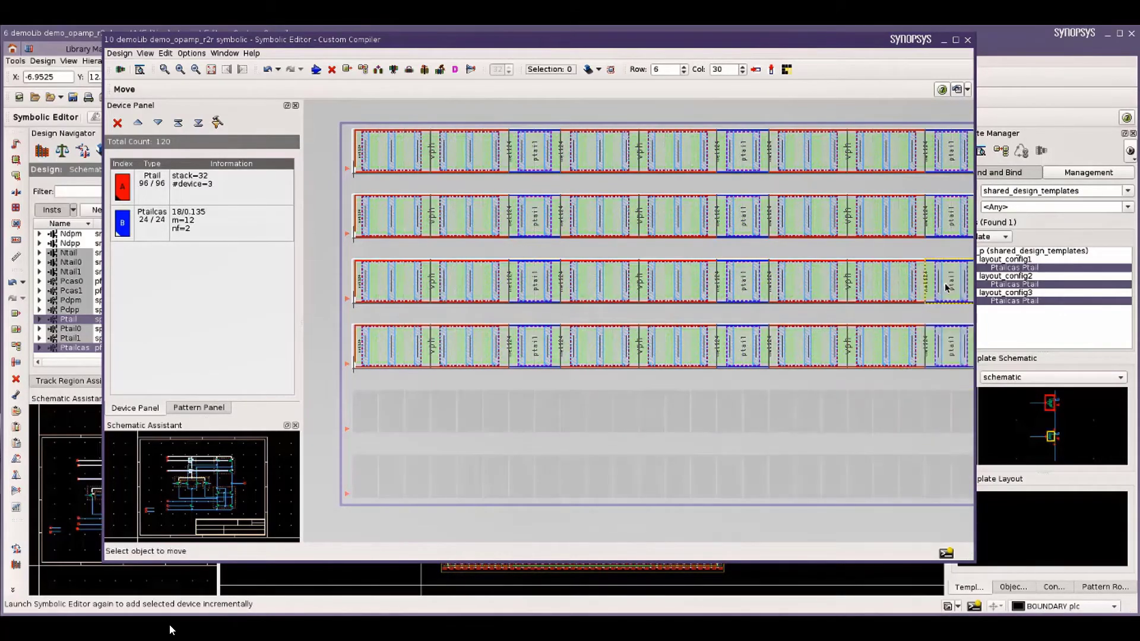
Step: Add peripheral dummies to all four rows: Left 2, Right 2, Top 0, Bottom 0
click(225, 69)
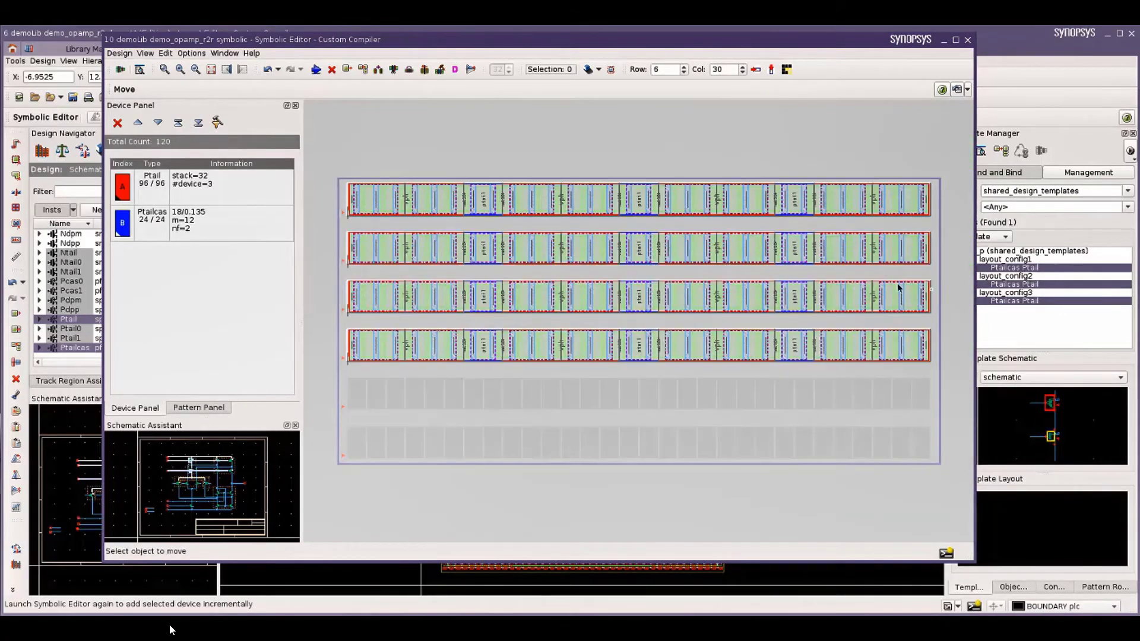
click(165, 53)
click(202, 125)
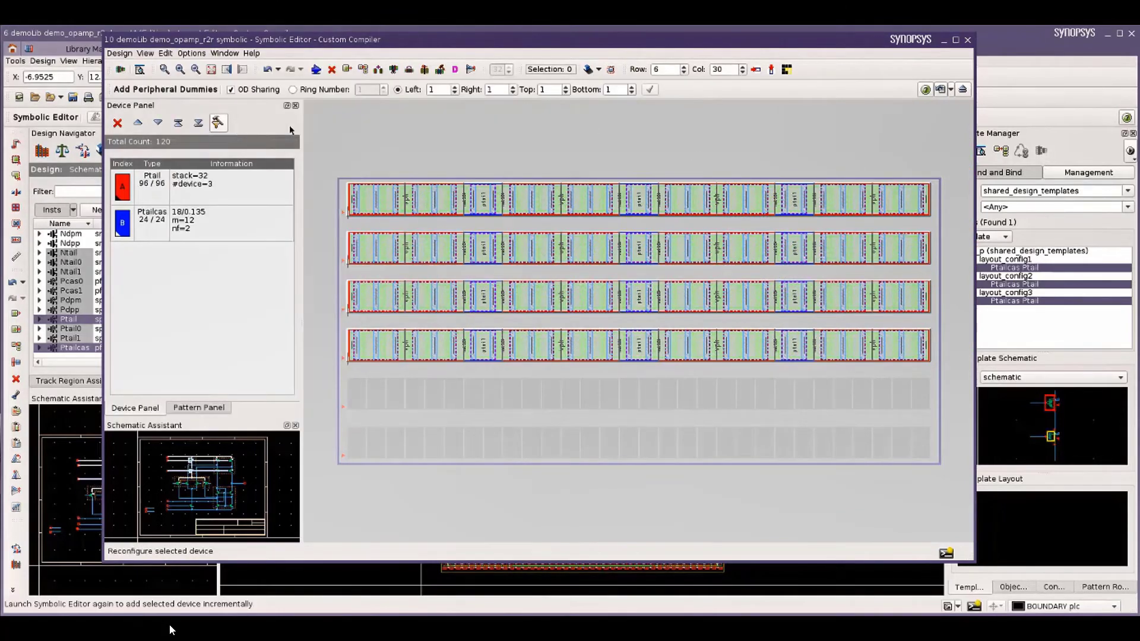
click(454, 86)
click(513, 87)
click(565, 93)
click(632, 93)
drag(343, 164, 941, 369)
click(650, 89)
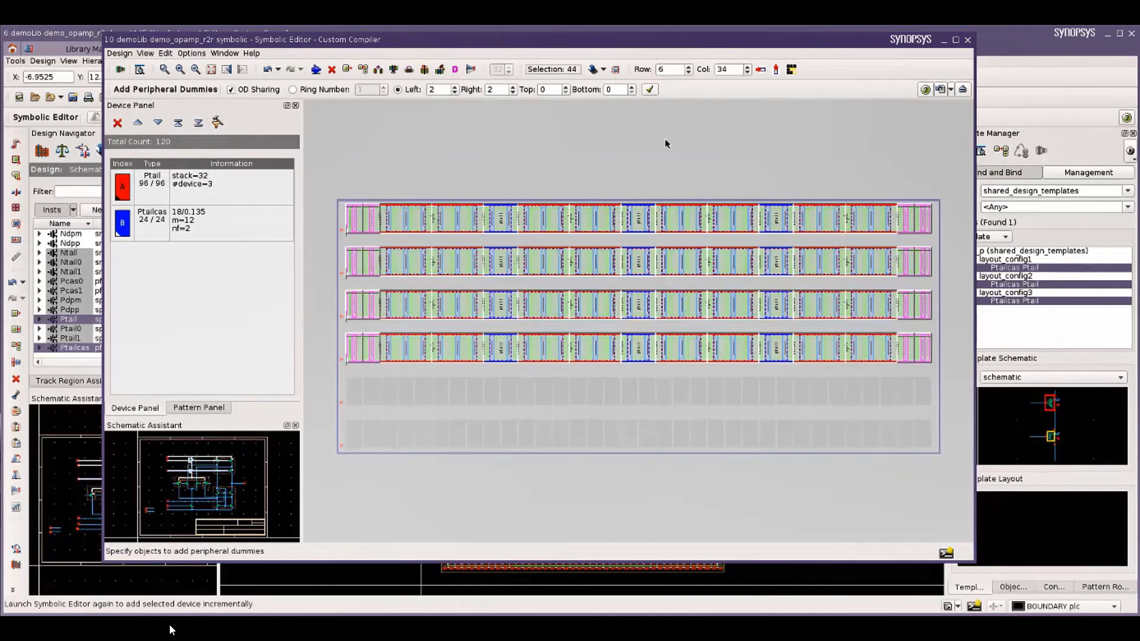
key(Escape)
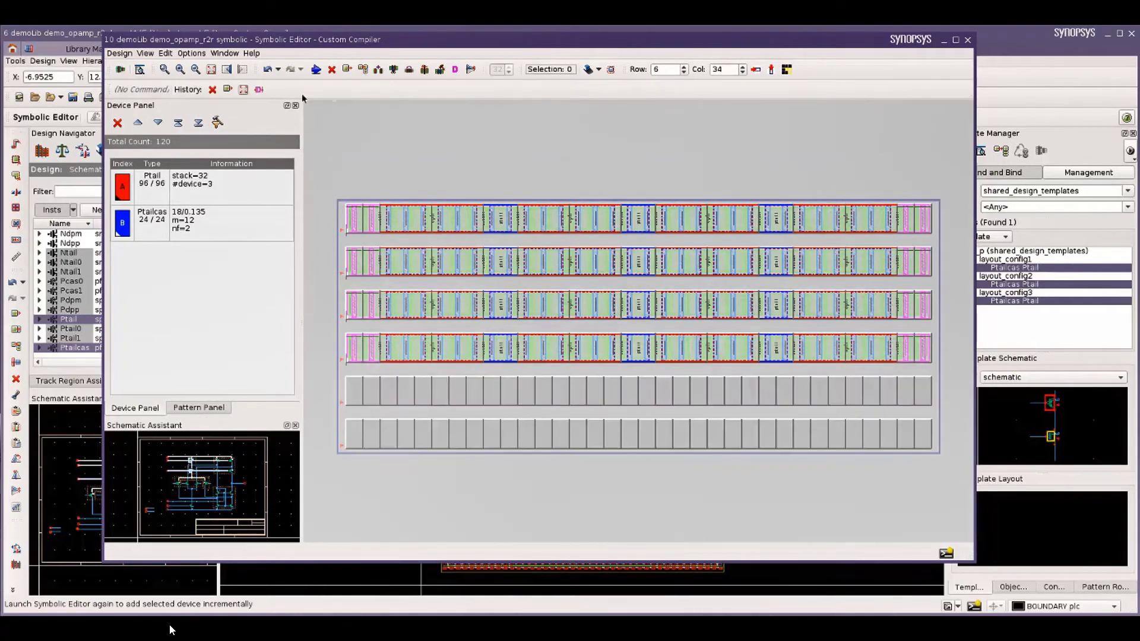
click(139, 69)
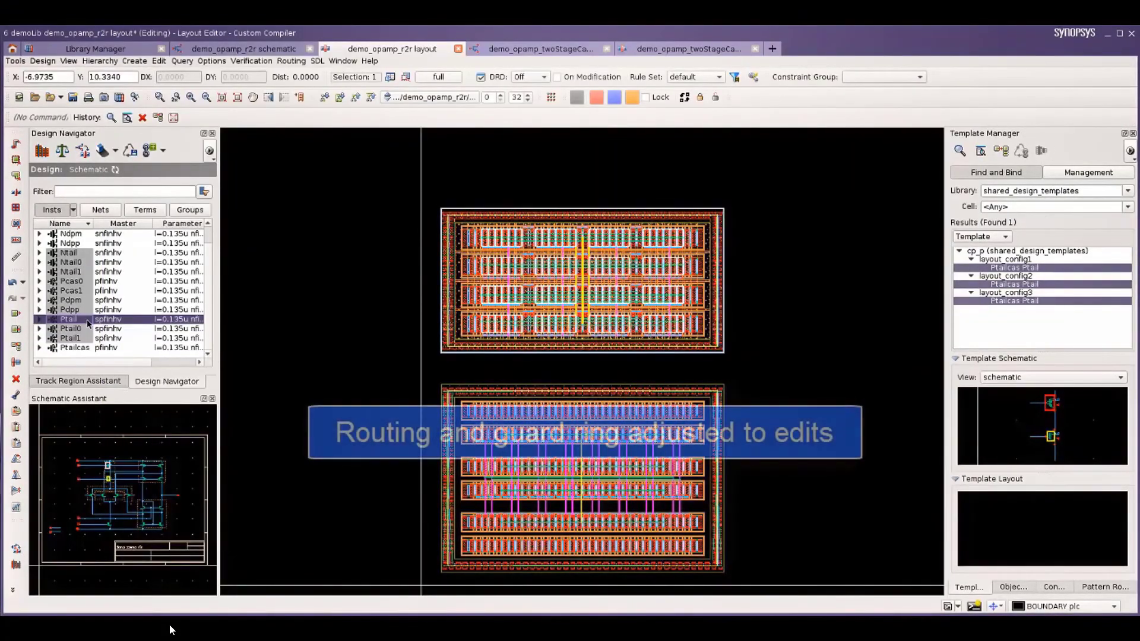
Step: Set the number of fins to 12 for both Ptail and Ptailcas in the Property Editor
click(74, 347)
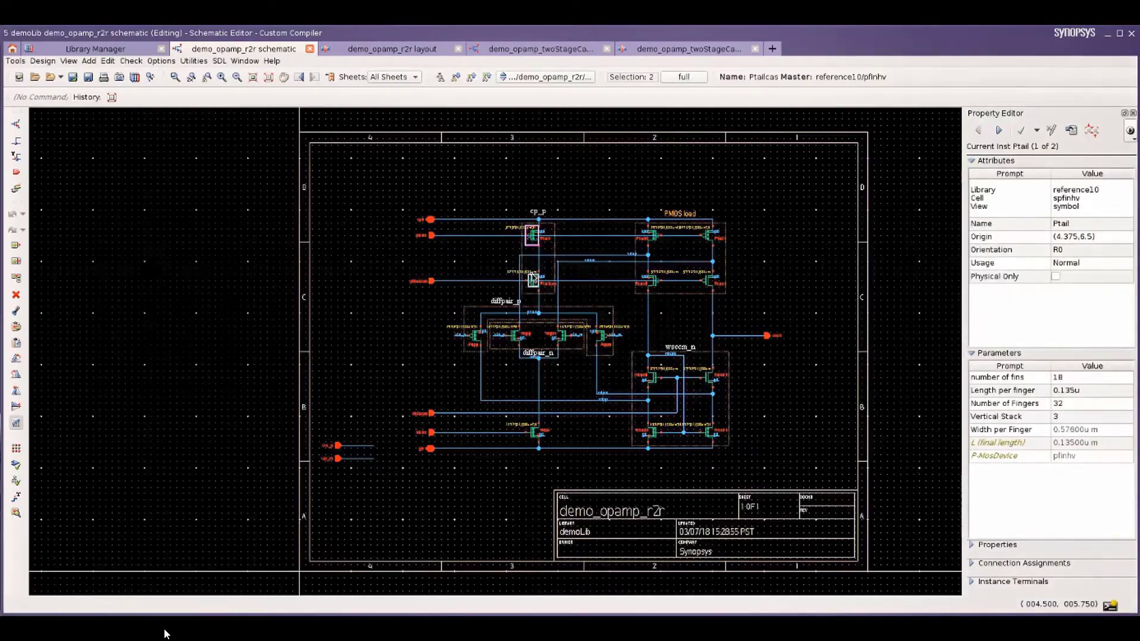
click(1062, 377)
text(12)
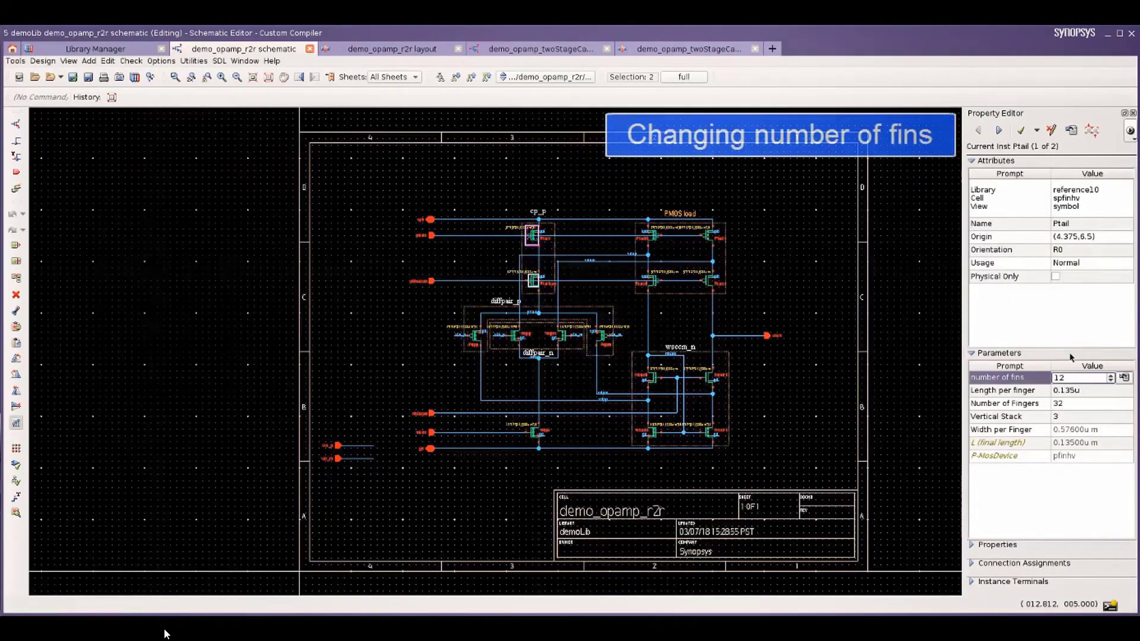
key(Return)
click(1001, 130)
click(1062, 368)
text(12)
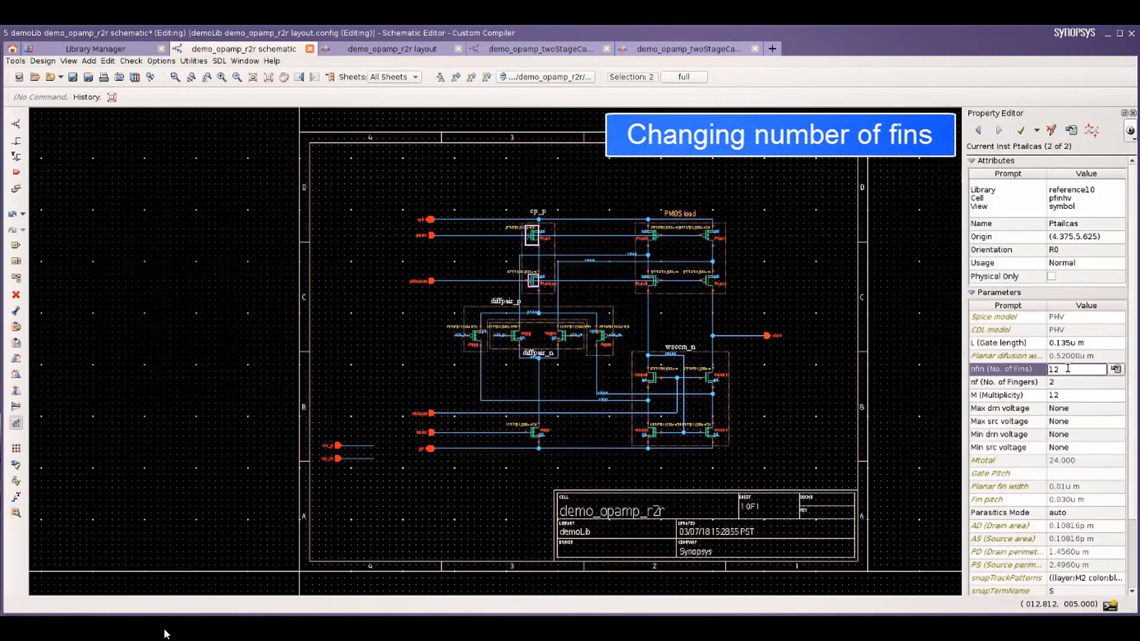
key(Return)
Step: Save the schematic and switch back to the op-amp layout tab
click(838, 252)
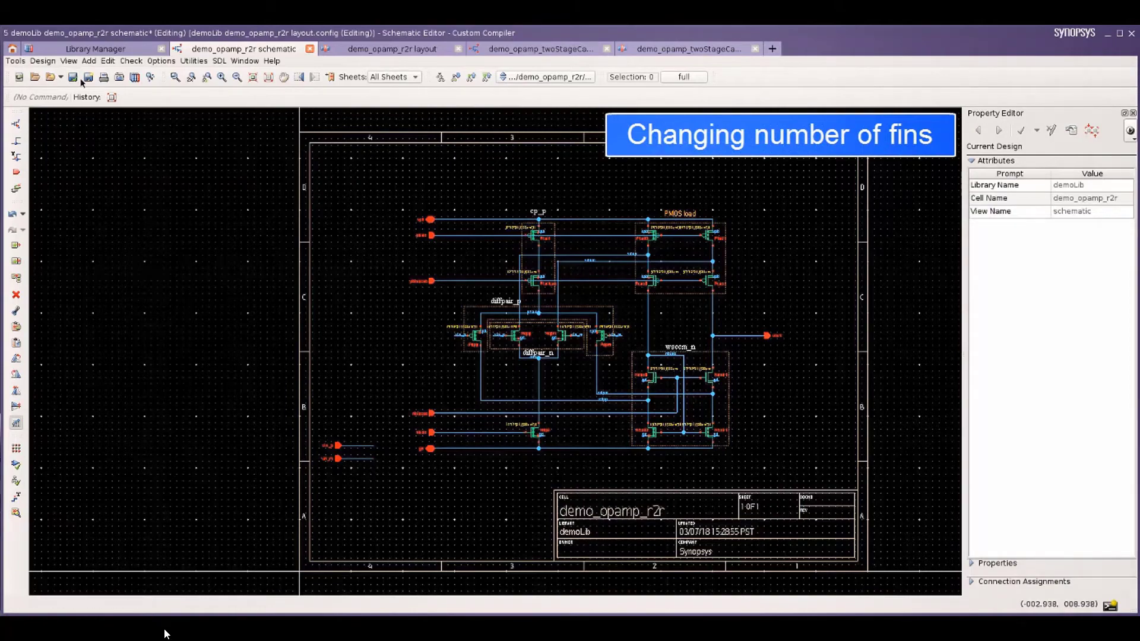
click(87, 79)
click(409, 49)
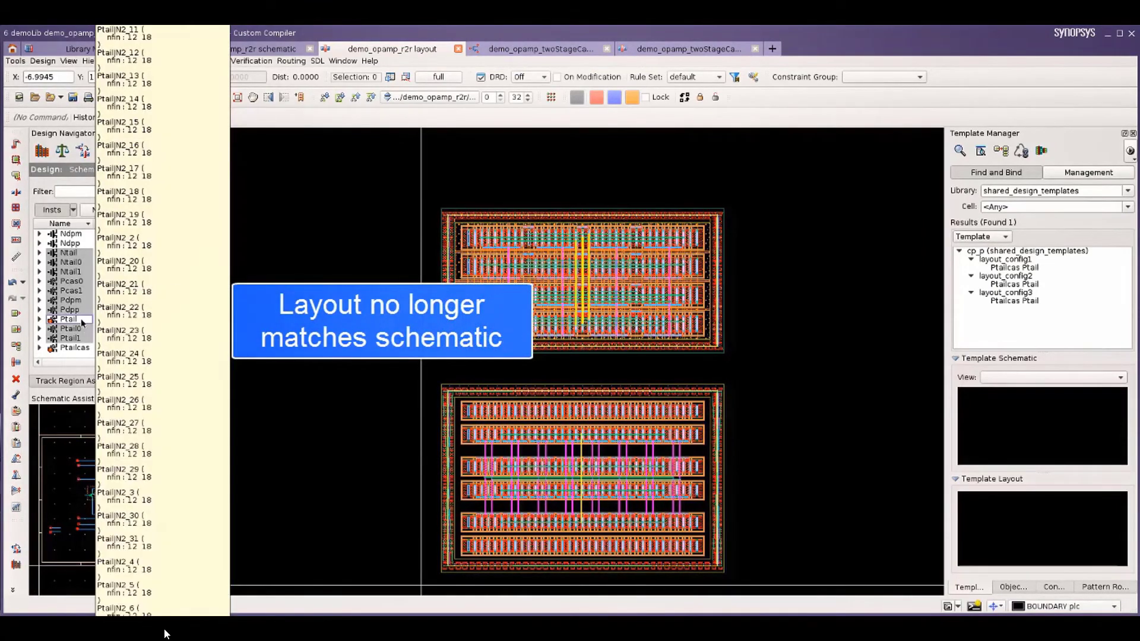
Step: Regenerate the cp_p1 template layout for Ptail Ptailcas, compare via undo/redo, and fit the view
mouse_move(80, 350)
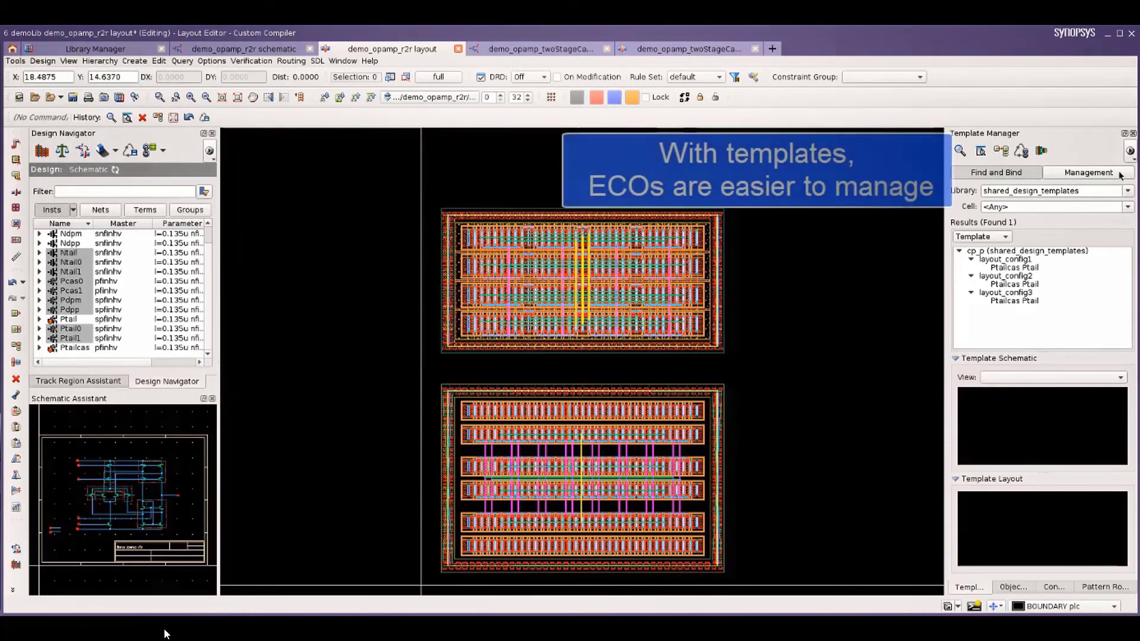
click(1089, 176)
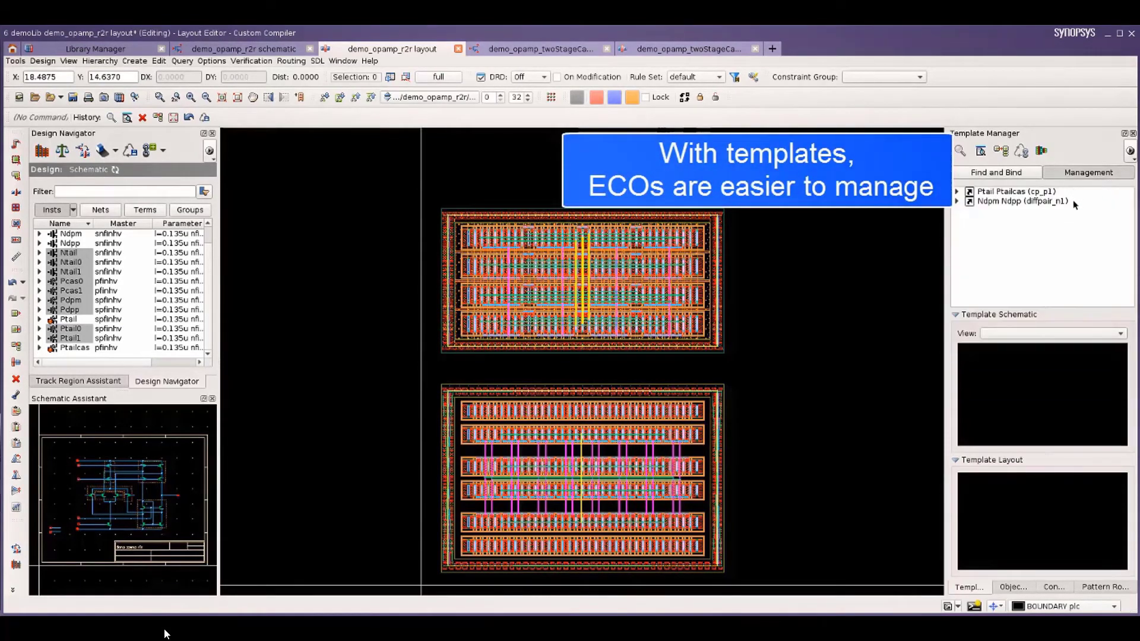
click(956, 191)
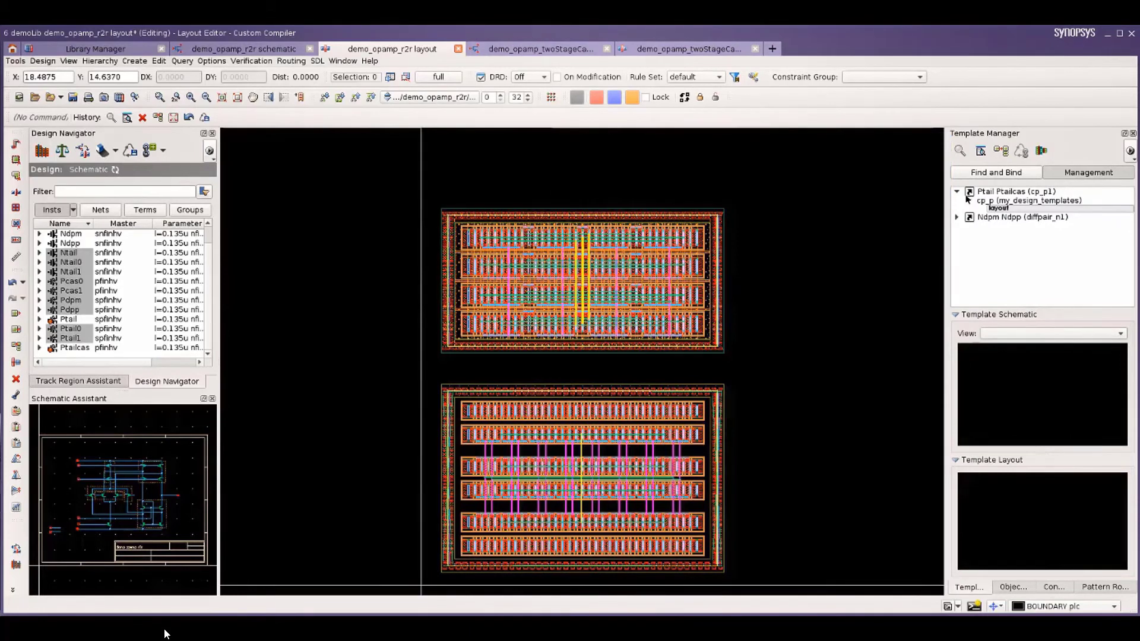
click(991, 208)
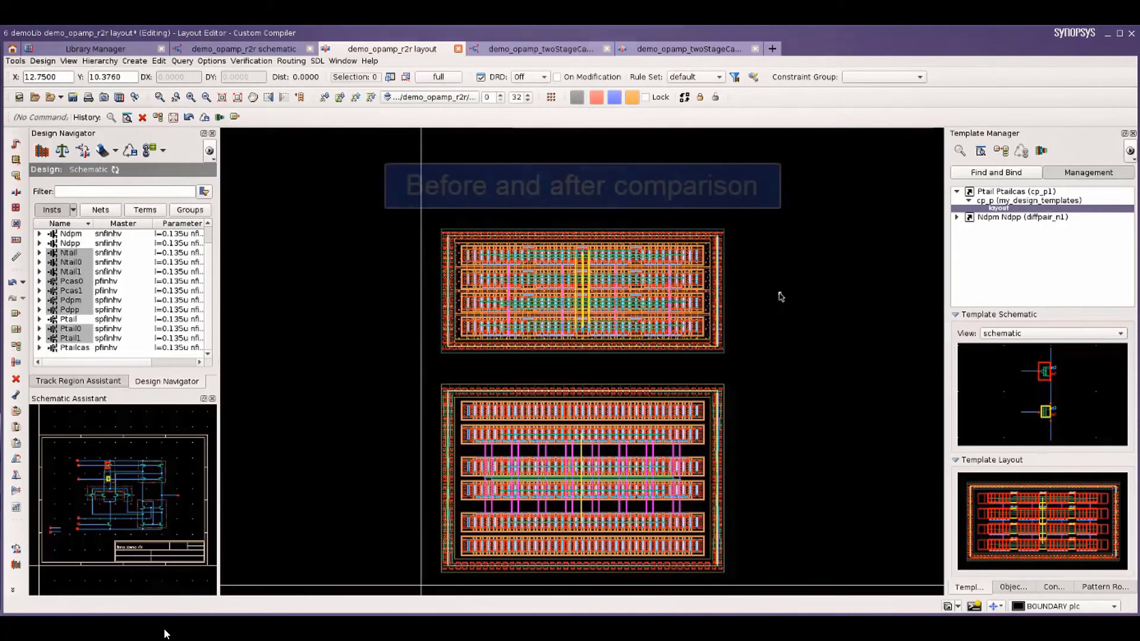
key(ctrl+z)
key(ctrl+y)
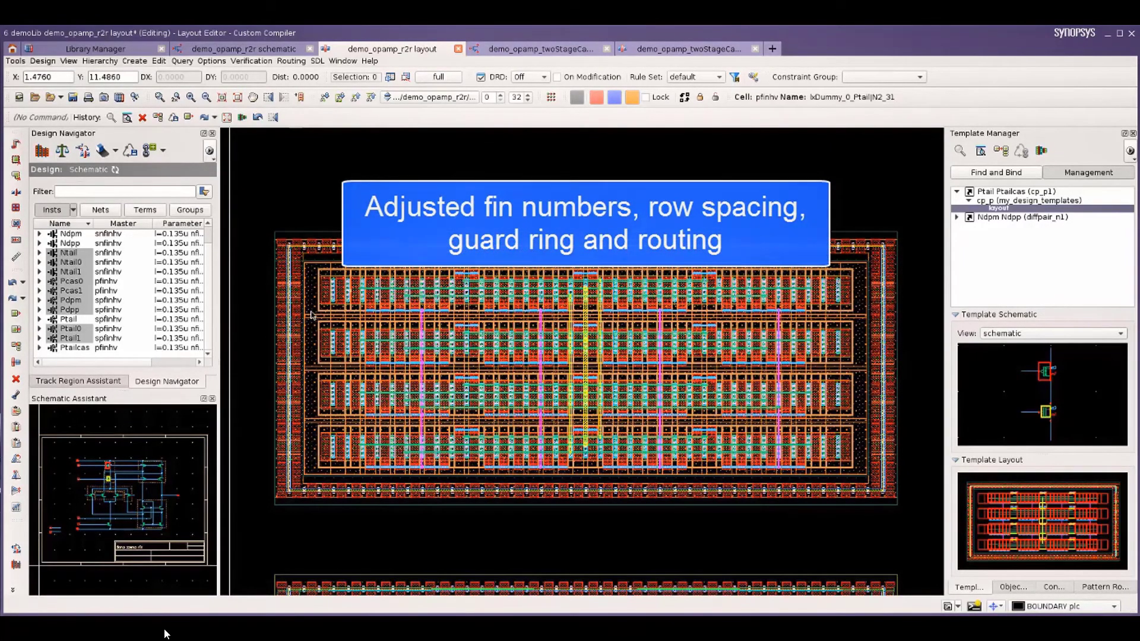
key(f)
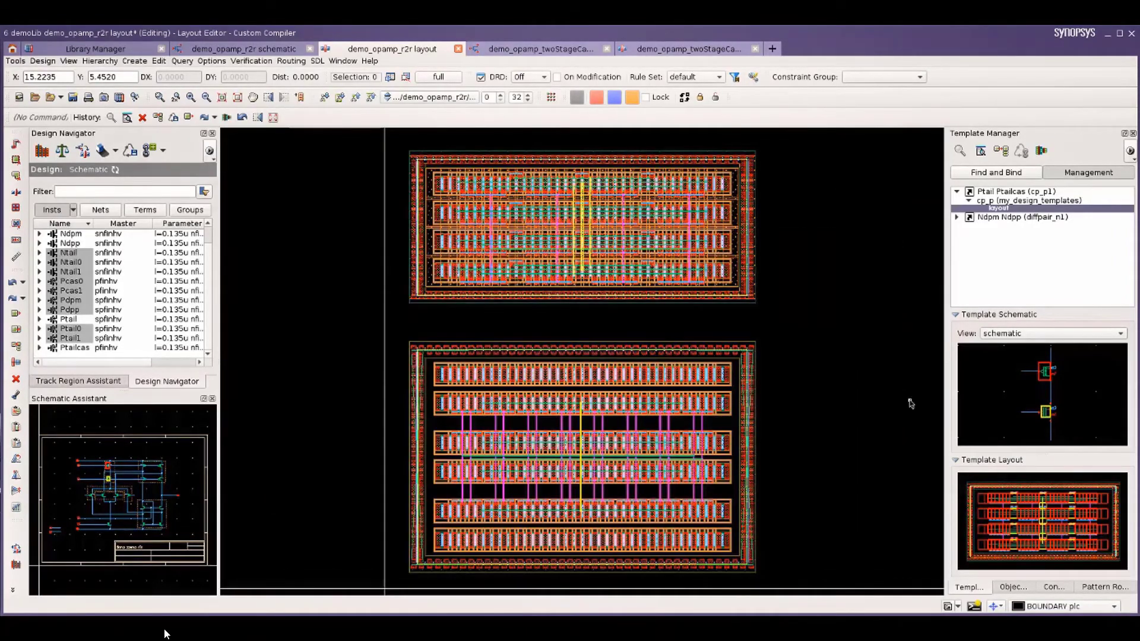